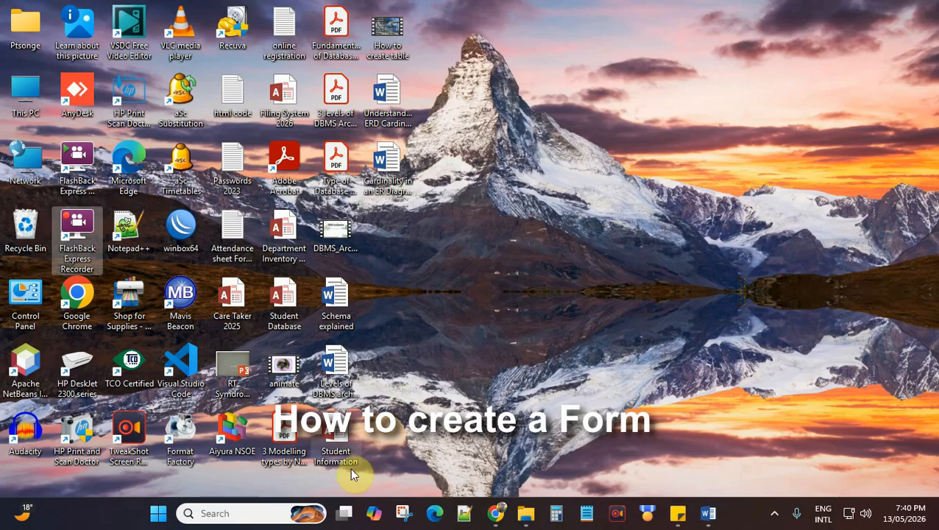
Step: Open the Student Information database from the desktop in Access
double_click(337, 437)
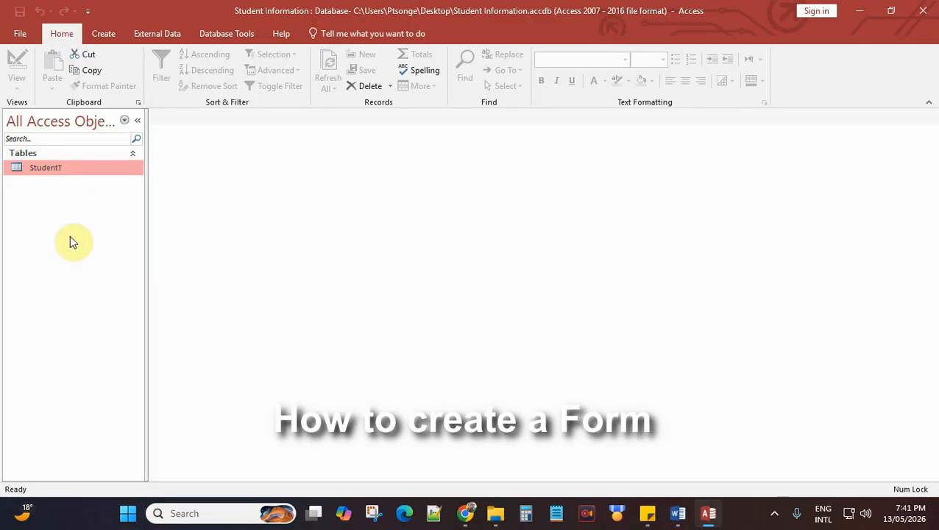
Step: Select the StudentT table as the source and bring up the form-creation commands
left_click(48, 170)
left_click(105, 34)
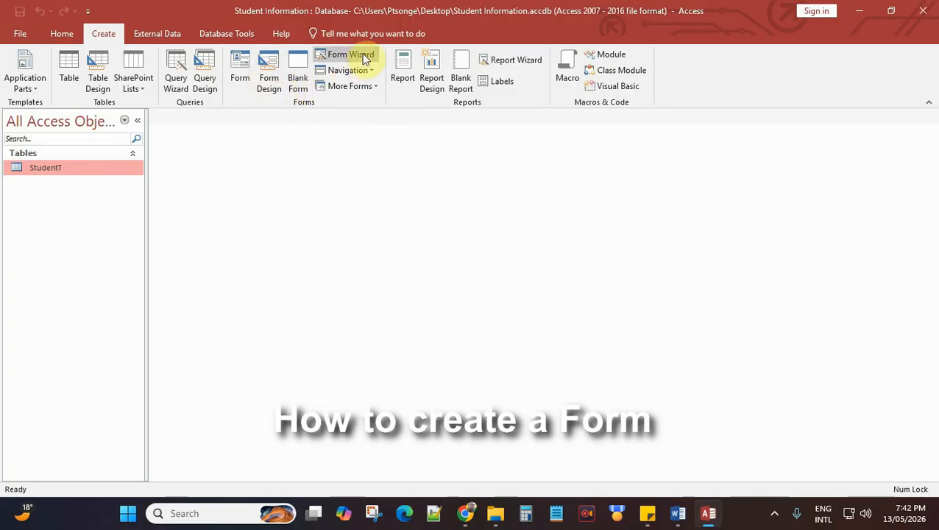
Step: Generate an automatic form from the StudentT table and dismiss the browser notification
left_click(234, 64)
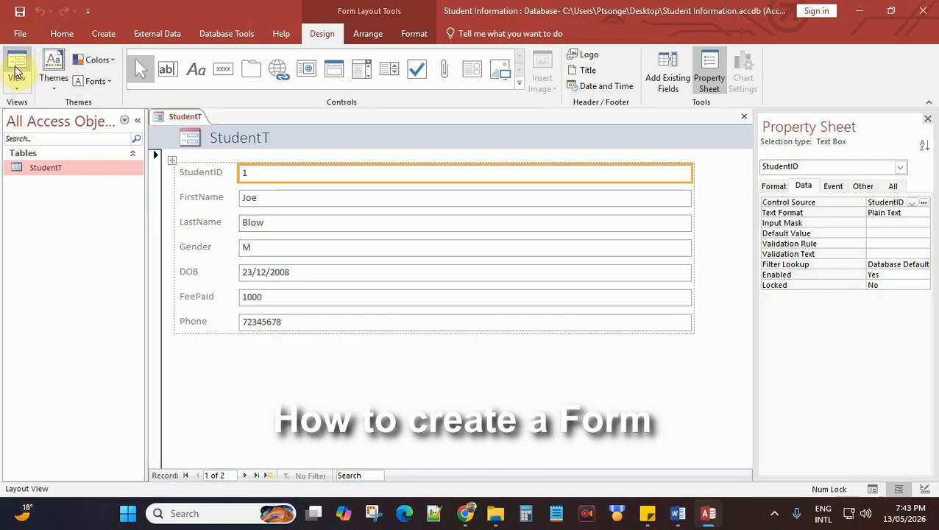
left_click(18, 86)
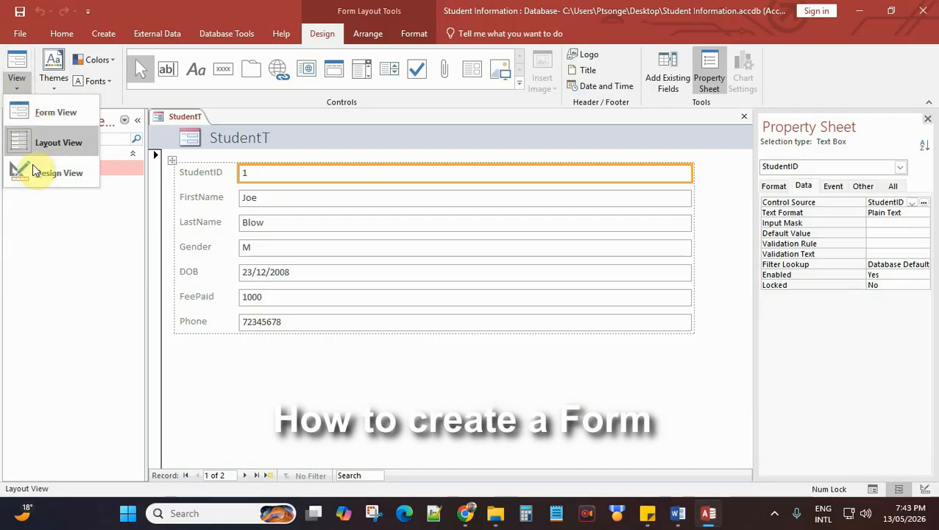
left_click(92, 220)
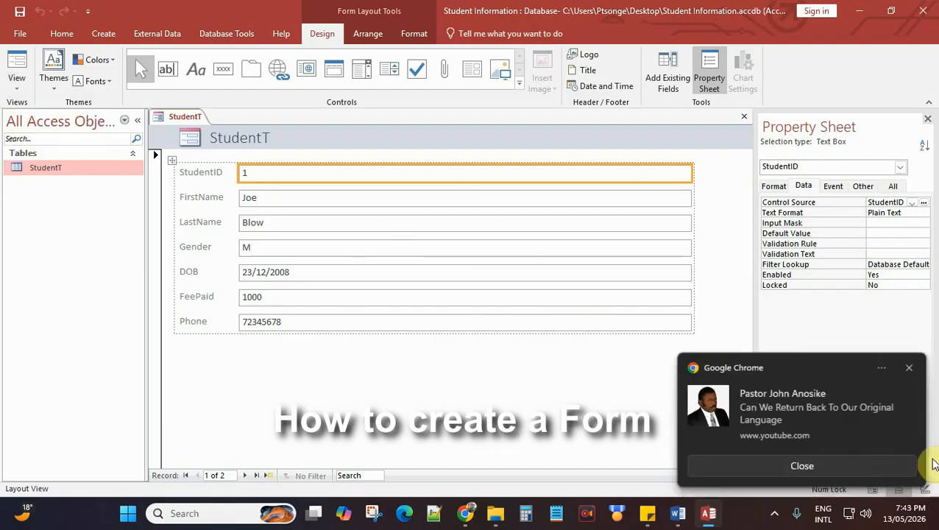
left_click(879, 461)
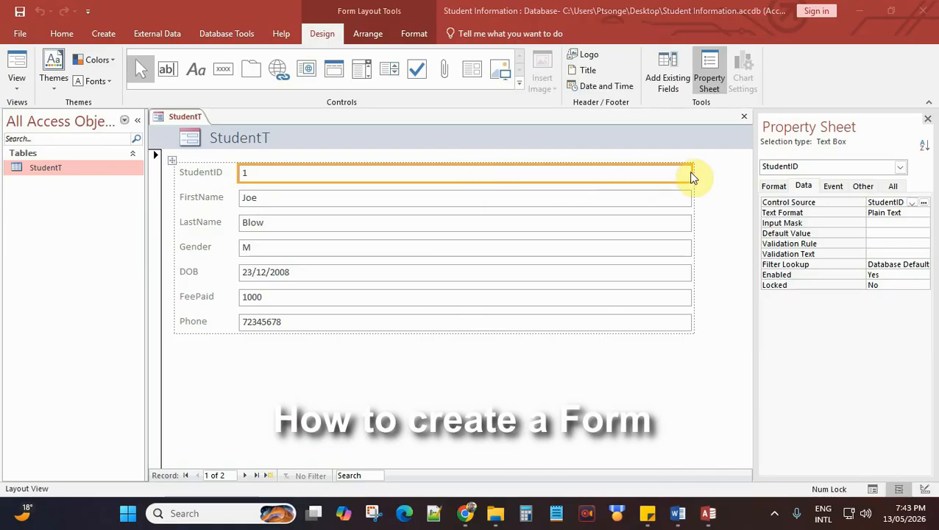
Step: Step through the form's field boxes, from StudentID downward
left_click(331, 200)
left_click(320, 173)
left_click(313, 198)
left_click(308, 224)
left_click(306, 247)
Step: Step through the field labels from StudentID to Phone, ending on the StudentID box
left_click(203, 175)
left_click(203, 197)
left_click(203, 221)
left_click(203, 247)
left_click(204, 272)
left_click(203, 295)
left_click(199, 321)
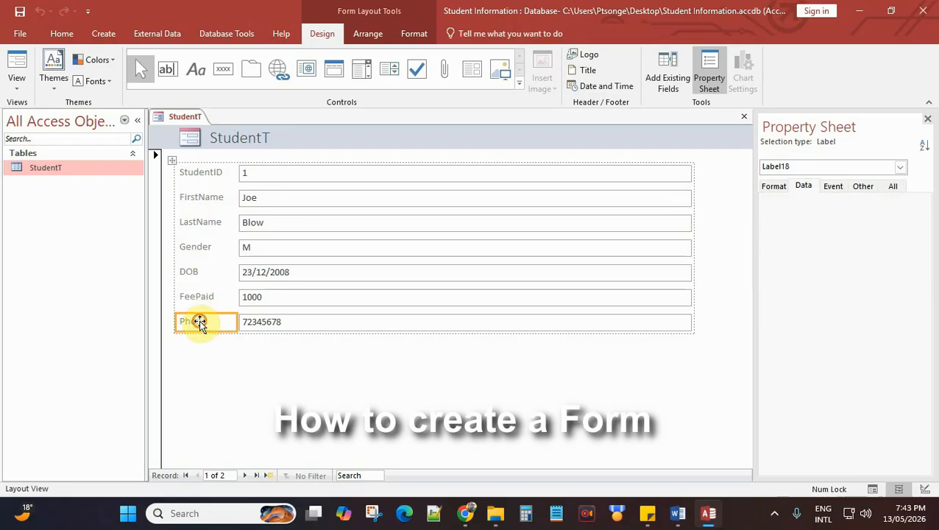
left_click(200, 174)
left_click(209, 176)
left_click(355, 178)
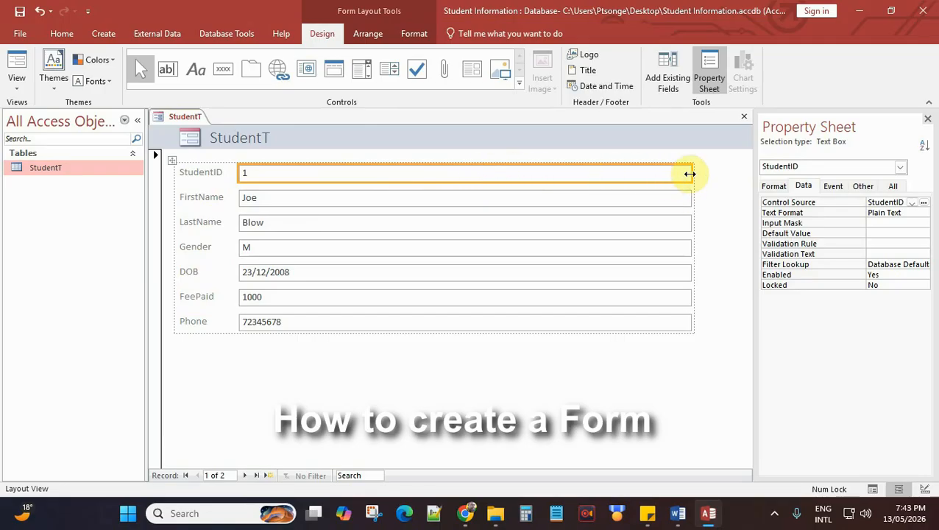
Step: Narrow the field boxes to about half width and delete the header logo
left_click_drag(693, 173, 482, 178)
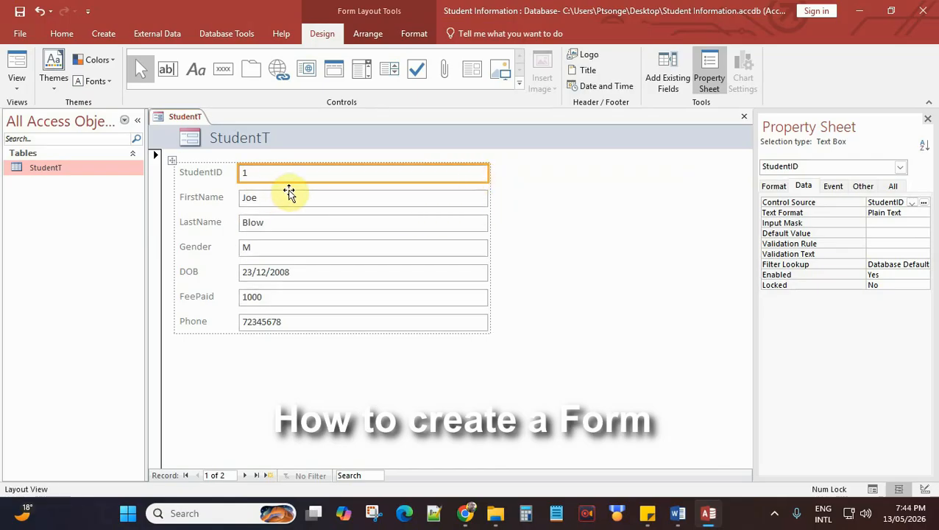
left_click(189, 141)
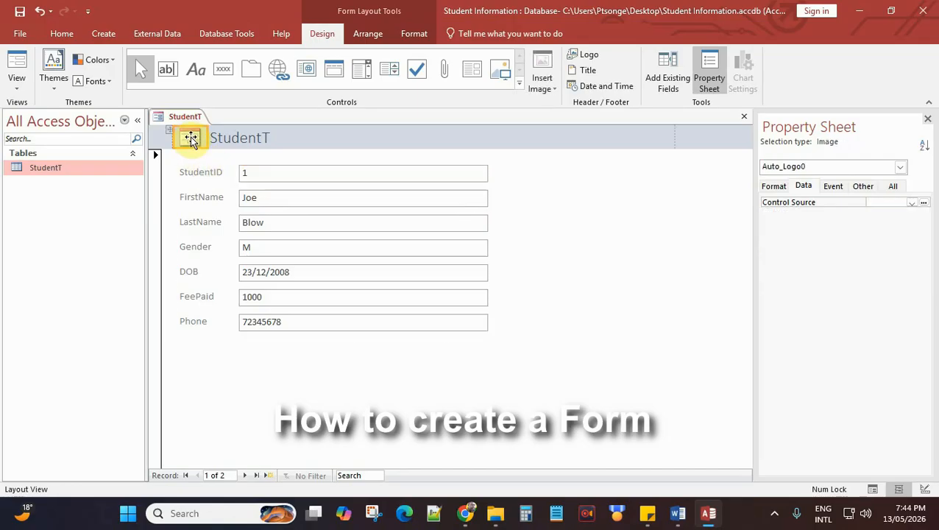
key("Delete")
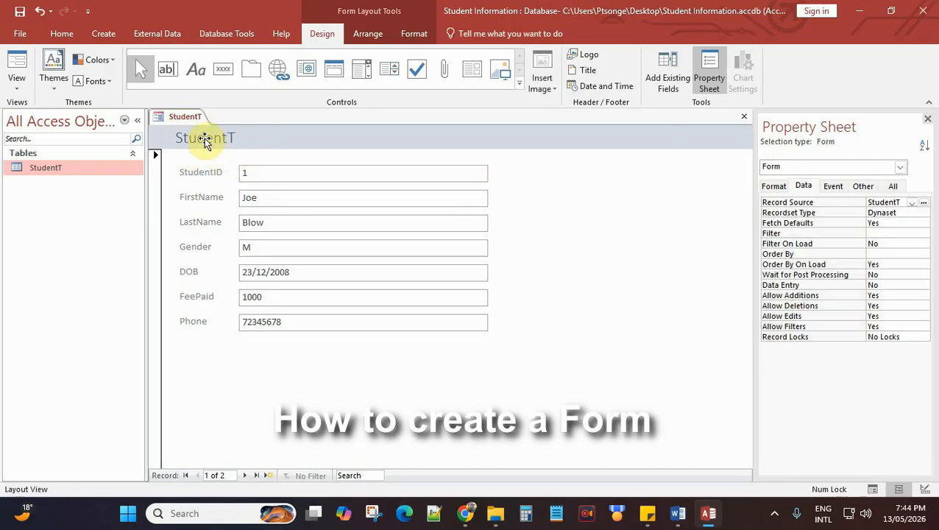
left_click(206, 142)
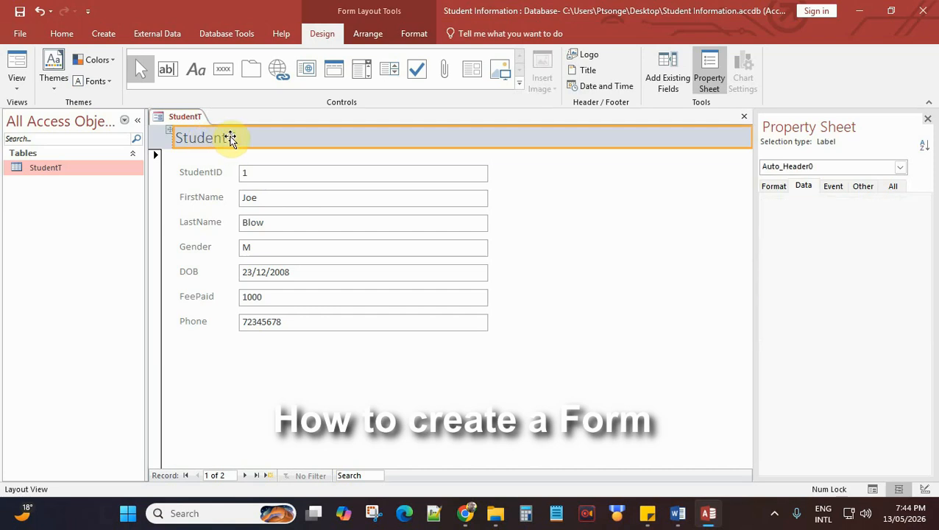
Step: Change the header title from StudentT to 'Data Entry Form'
double_click(230, 139)
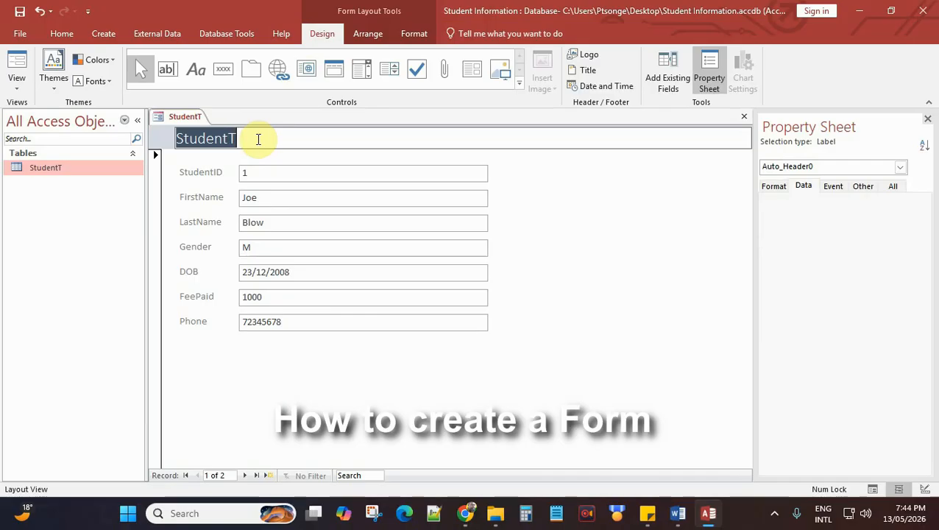
type("D")
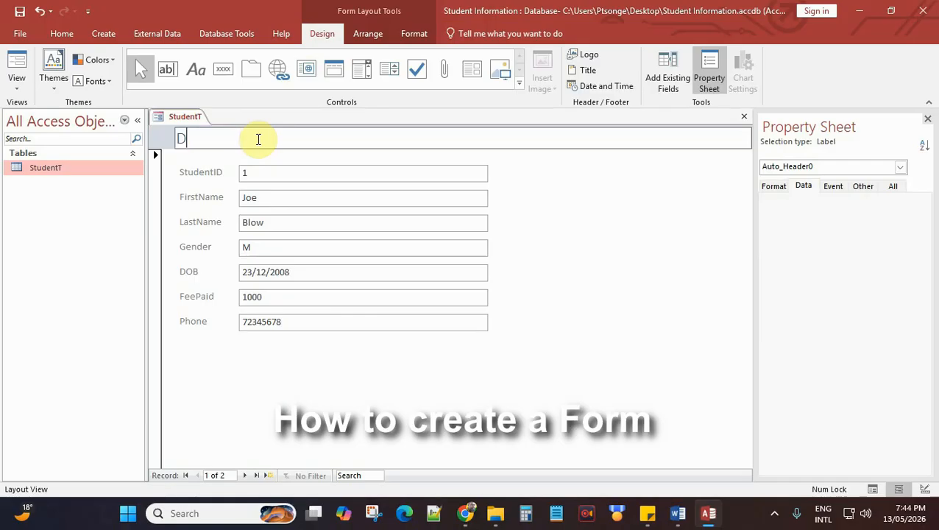
type("ata Entry Form")
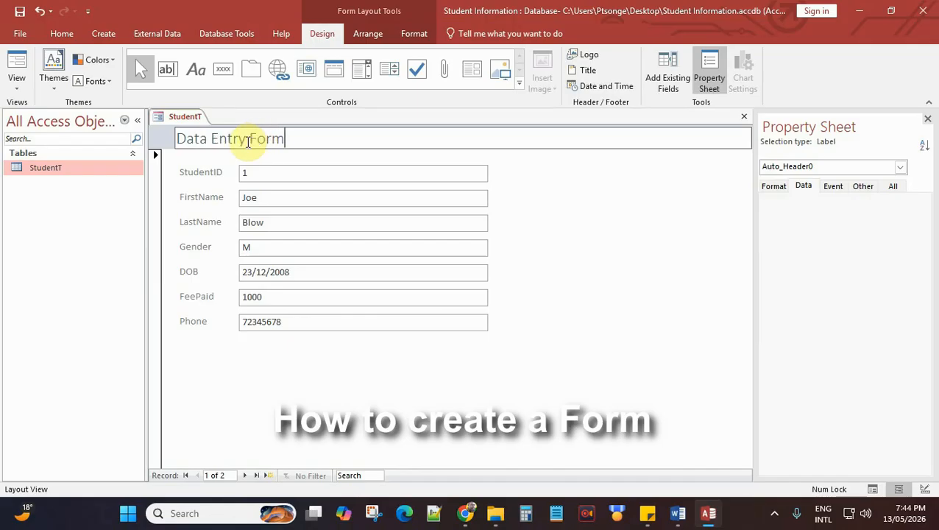
left_click(271, 174)
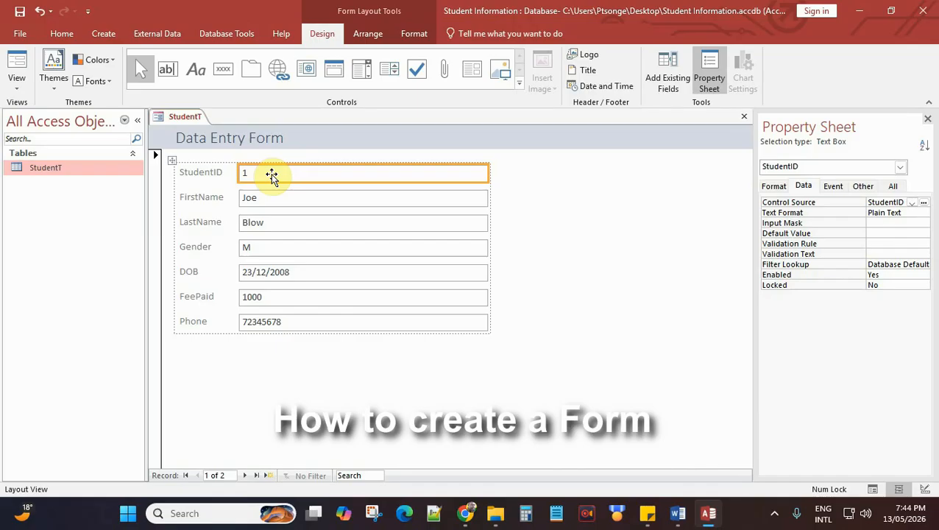
left_click(293, 137)
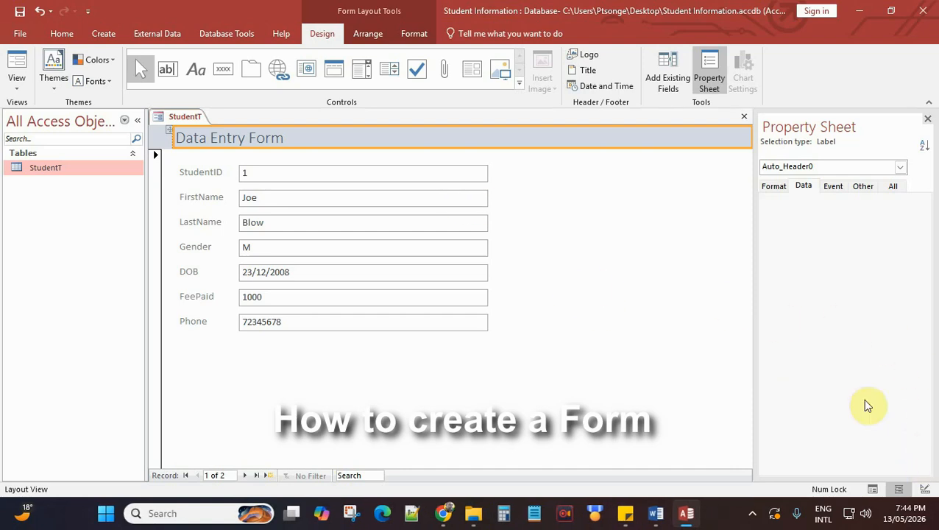
Step: Switch the form to Design View and inspect its header, detail and footer sections
left_click(926, 489)
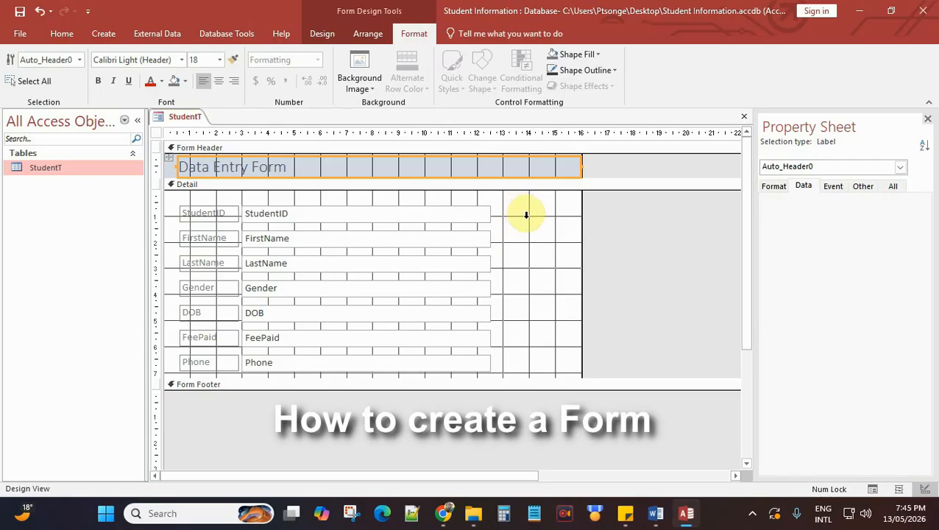
left_click(289, 168)
left_click(291, 183)
left_click(290, 167)
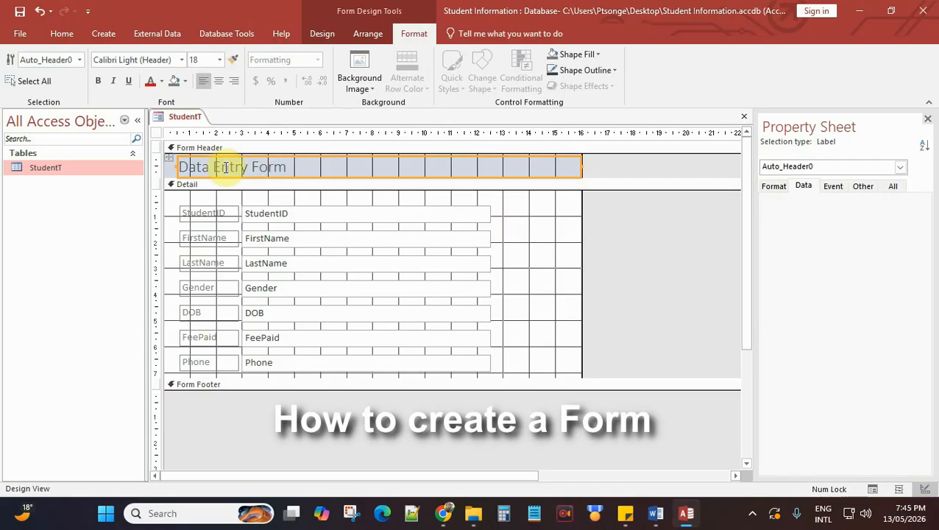
left_click(203, 148)
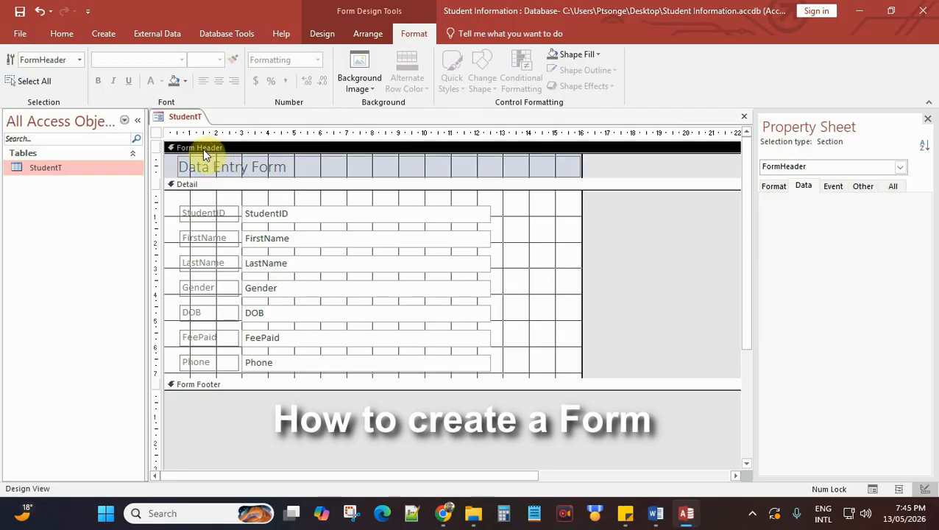
left_click(193, 184)
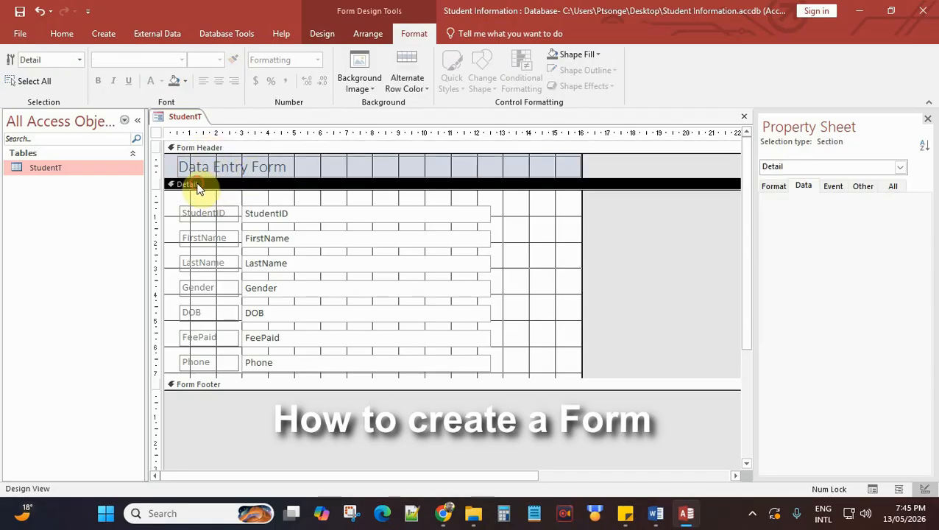
left_click(209, 385)
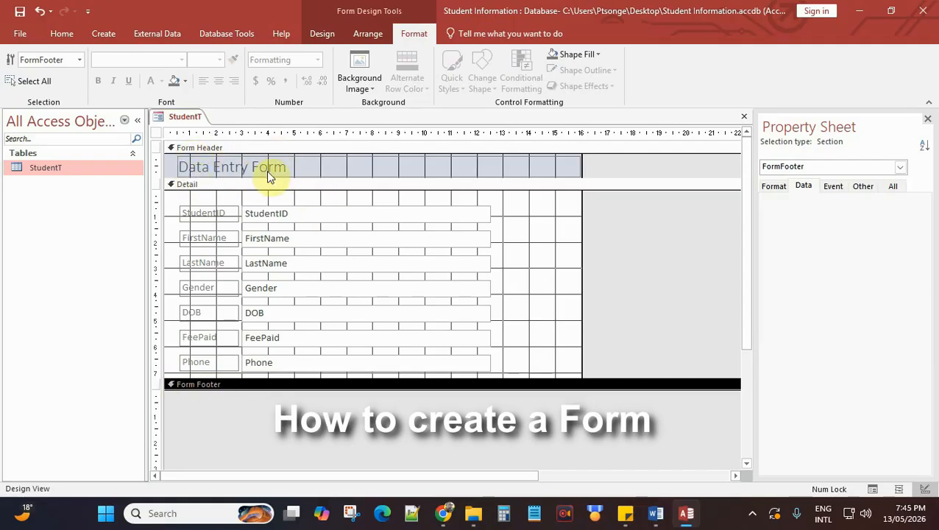
left_click(205, 167)
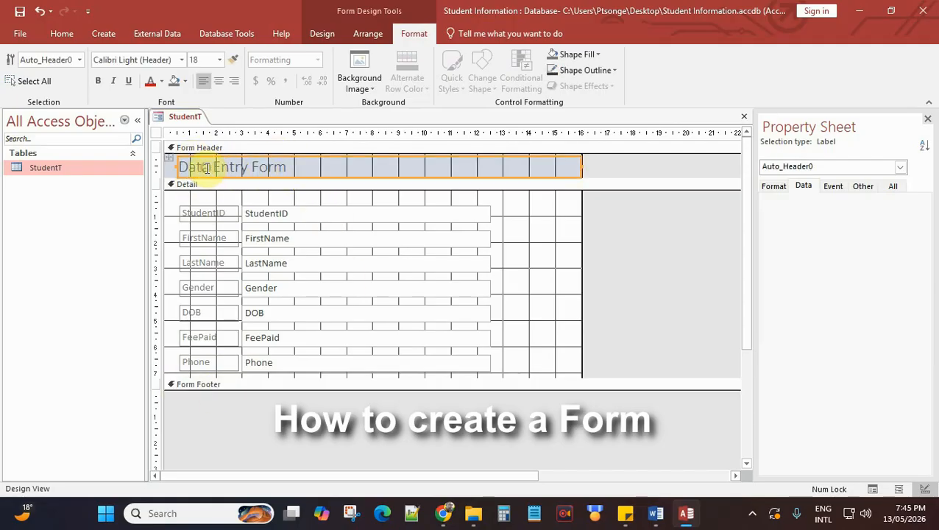
Step: Make the Data Entry Form title text blue and bold
left_click(291, 163)
left_click_drag(291, 164, 182, 167)
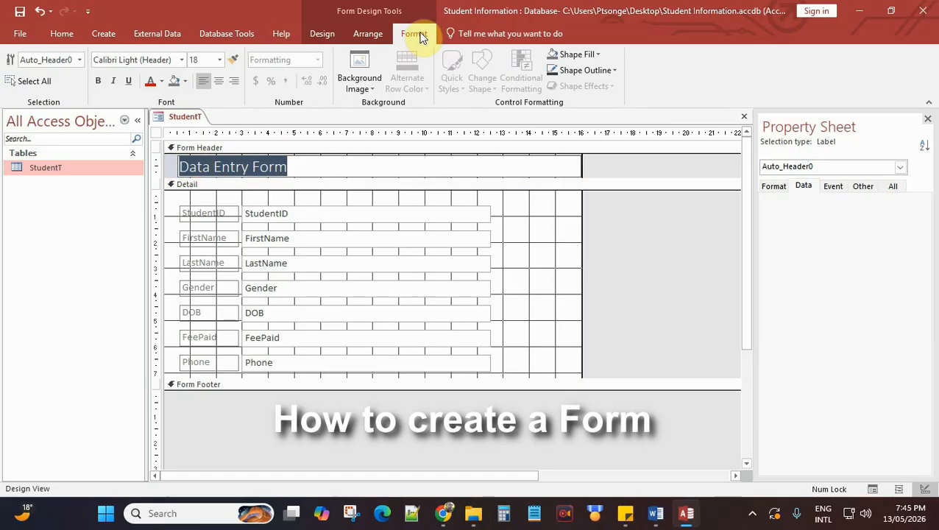
left_click(162, 82)
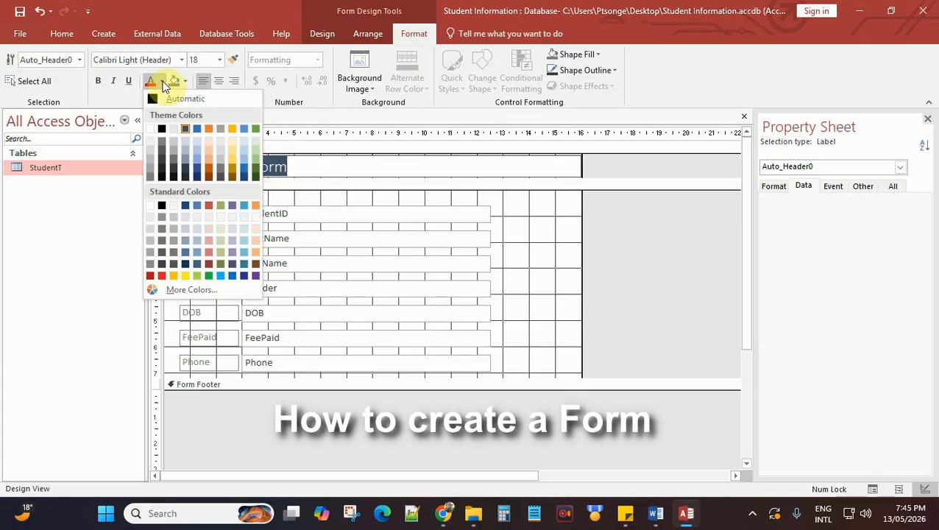
left_click(232, 275)
left_click(162, 82)
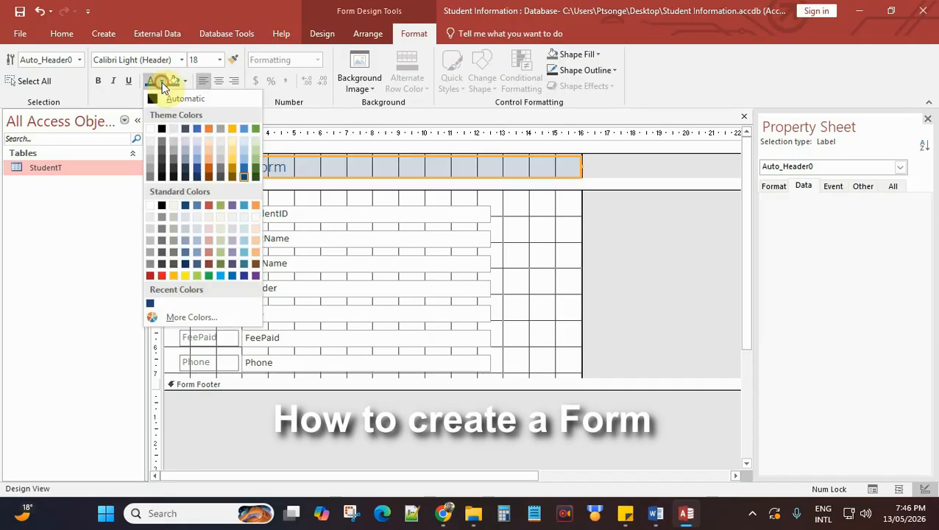
left_click(247, 167)
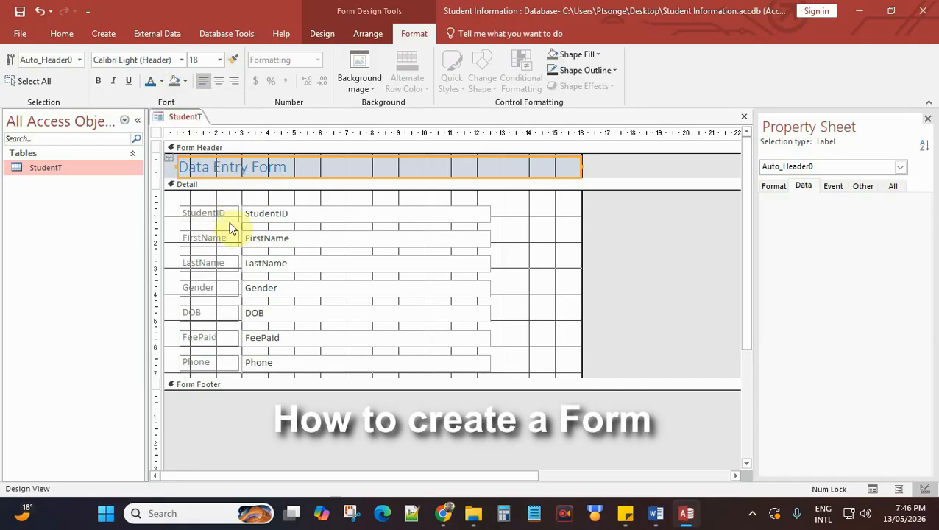
left_click(98, 83)
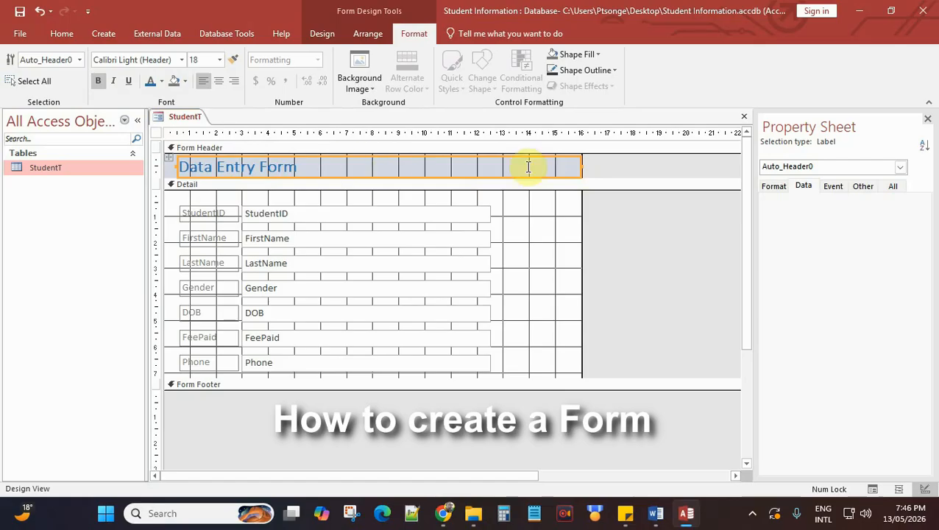
Step: Shorten the title box to fit its text and select the form header
left_click_drag(578, 166, 487, 168)
left_click(504, 168)
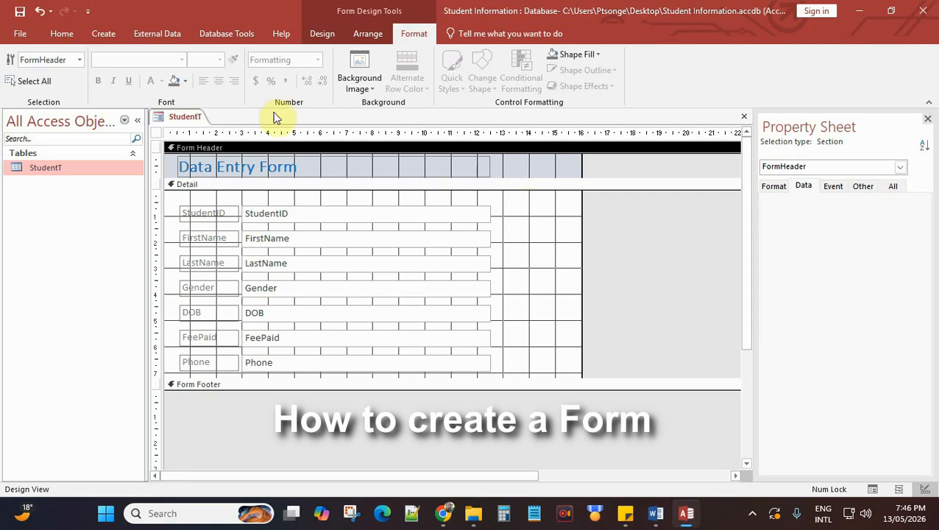
left_click(188, 83)
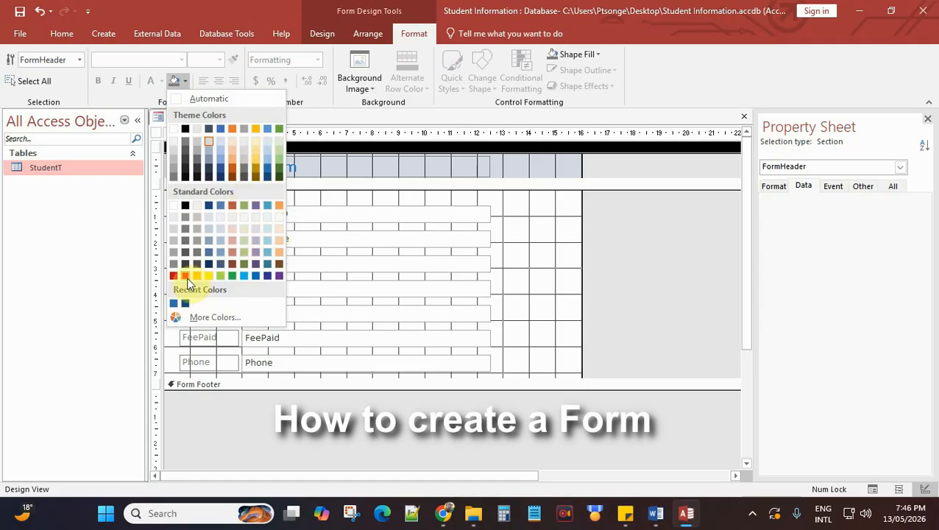
Step: Replace the header's light red background with a custom deep pink colour
left_click(231, 240)
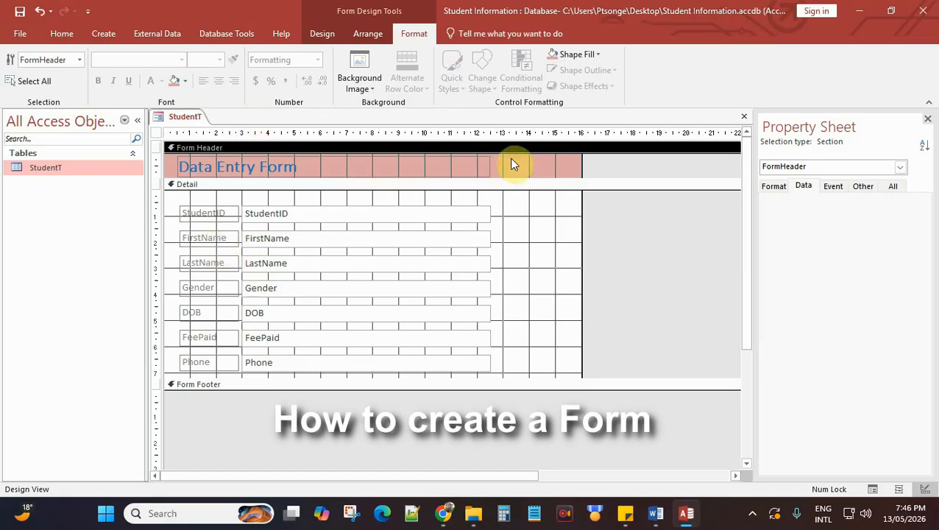
left_click(185, 82)
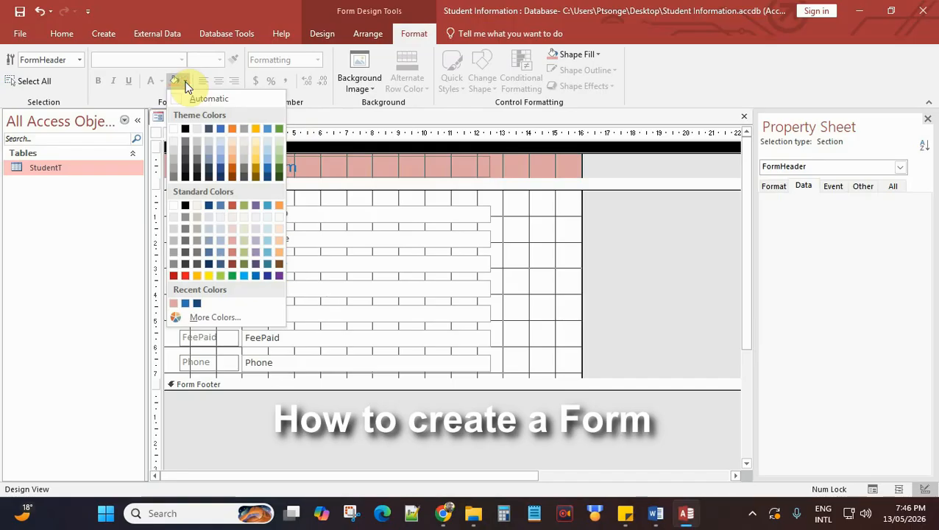
left_click(204, 320)
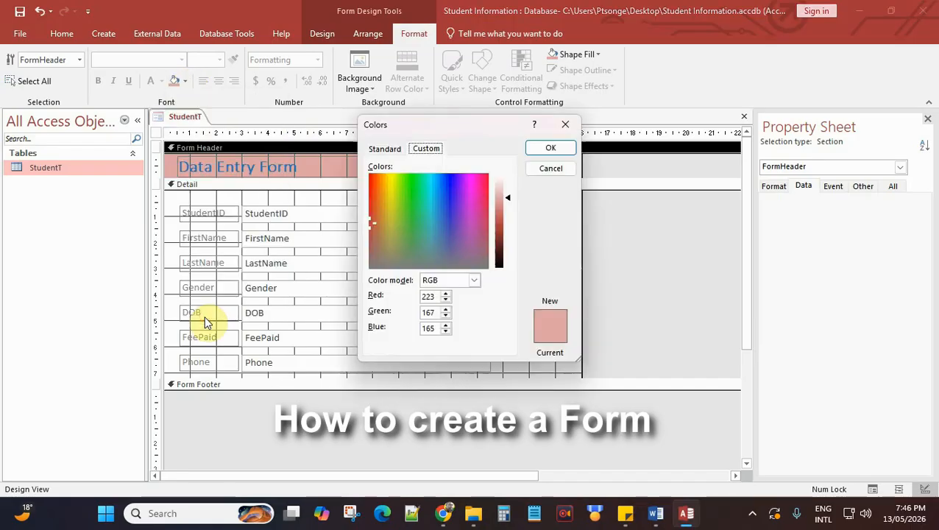
left_click(480, 184)
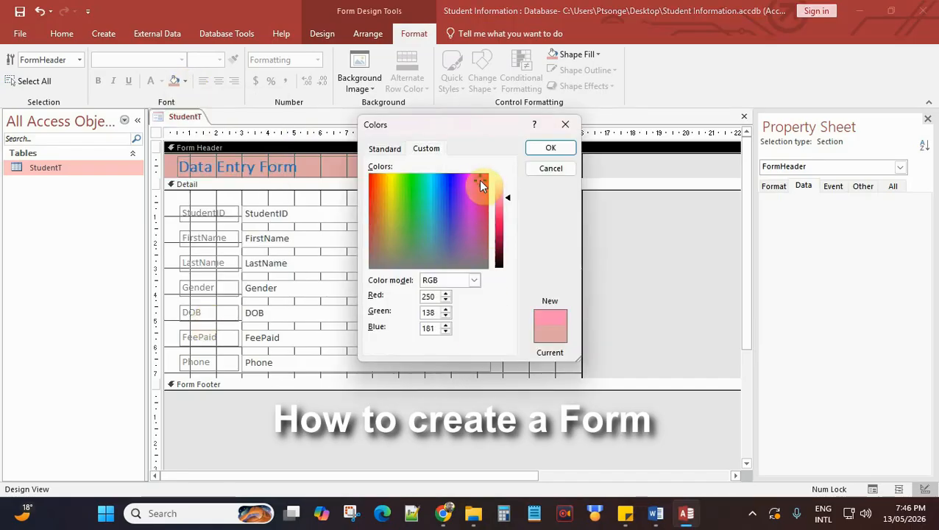
left_click(483, 189)
left_click_drag(507, 201, 502, 210)
left_click(480, 199)
left_click(480, 184)
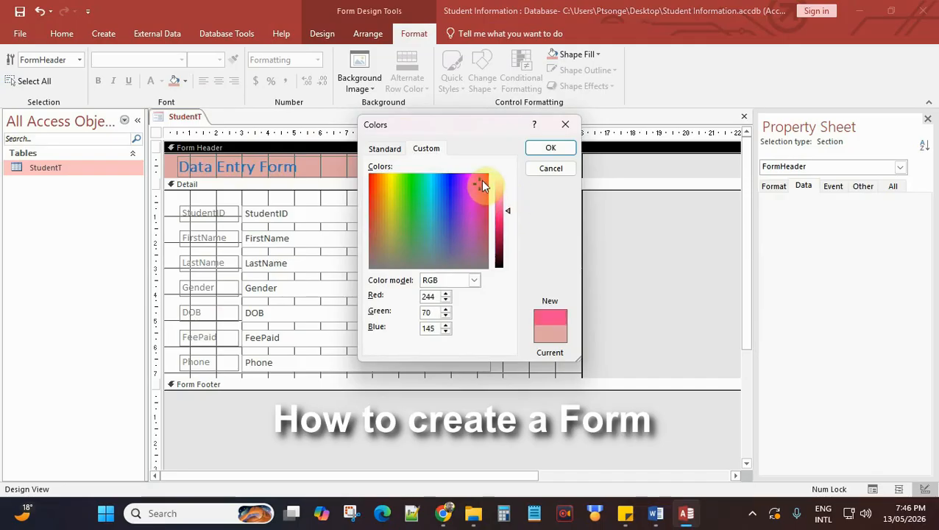
left_click(482, 199)
left_click(484, 197)
left_click(479, 206)
left_click(476, 197)
left_click(476, 192)
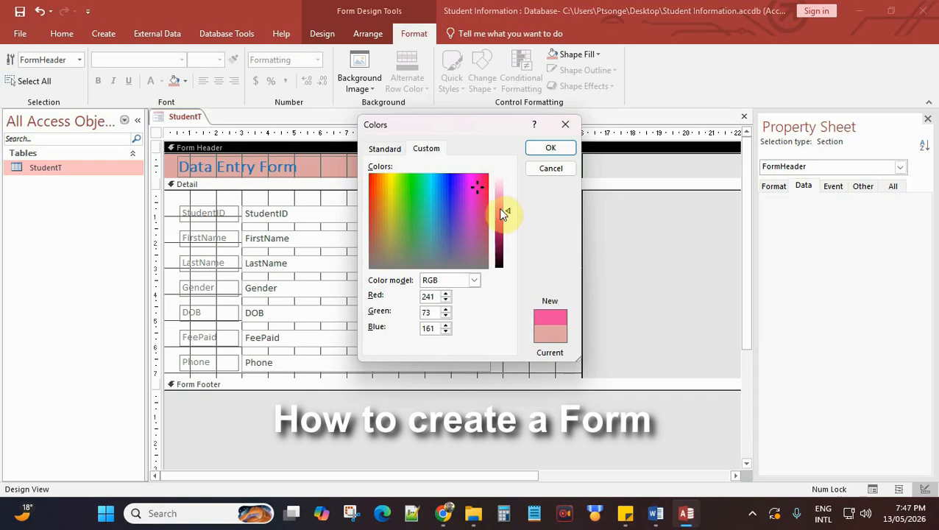
left_click(505, 218)
left_click(479, 200)
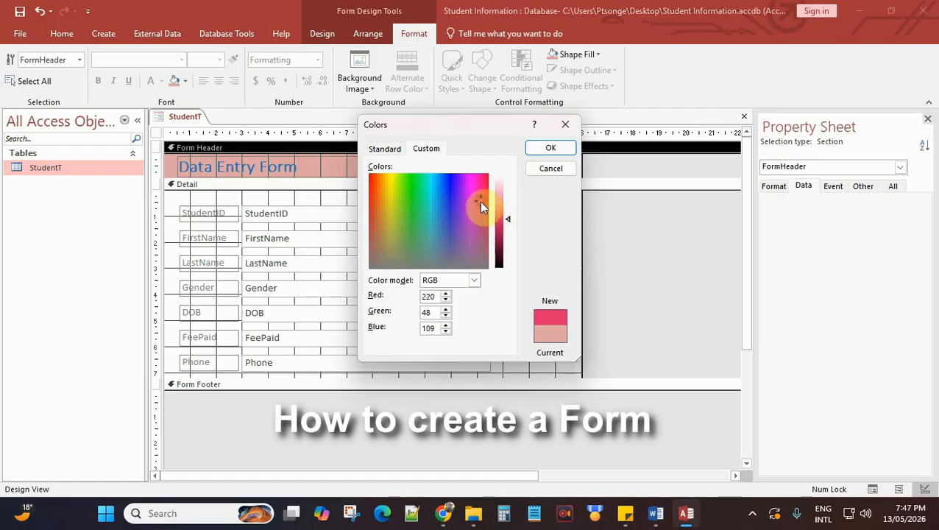
left_click(552, 147)
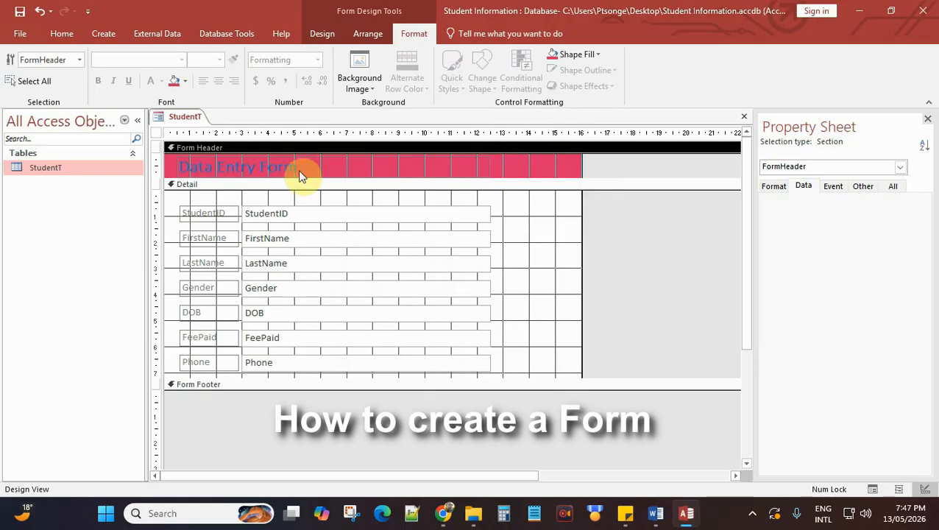
Step: Recolour the Data Entry Form title text yellow
left_click(246, 171)
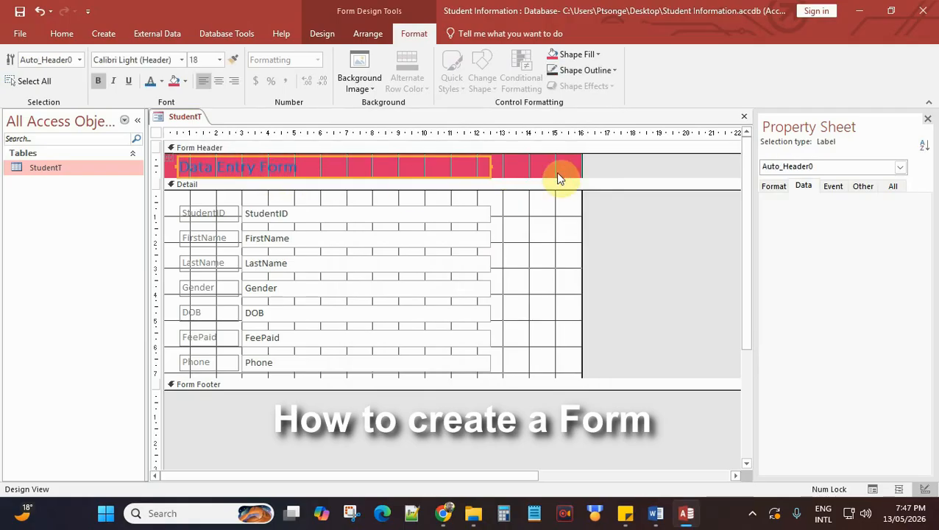
left_click(298, 168)
left_click_drag(304, 167, 136, 163)
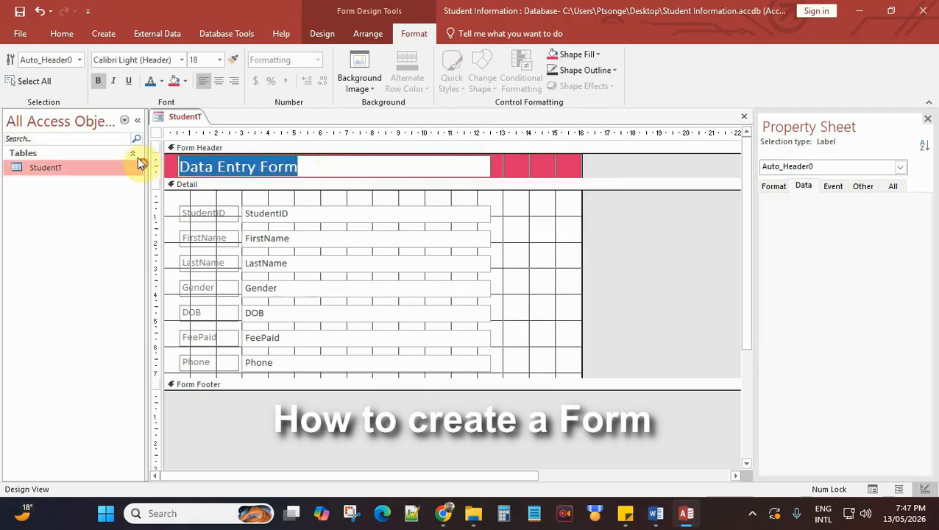
left_click(161, 81)
left_click(185, 275)
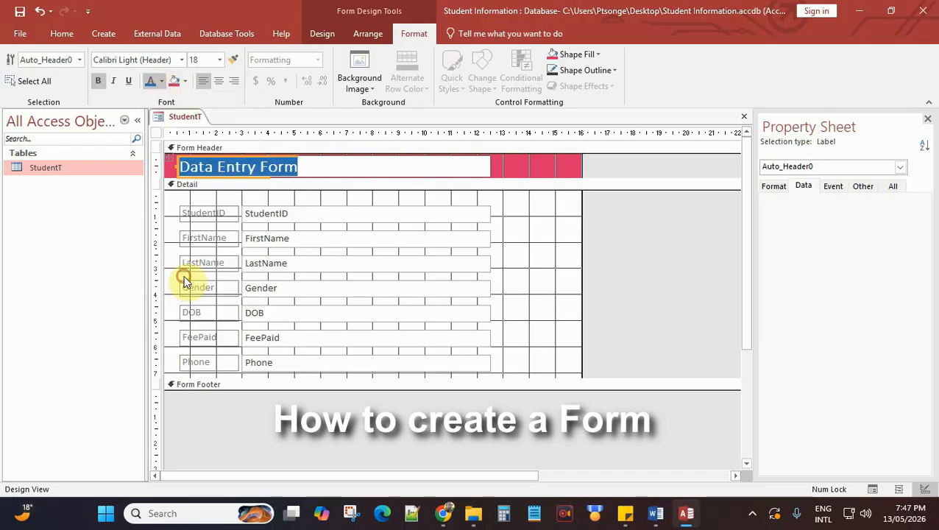
left_click(519, 169)
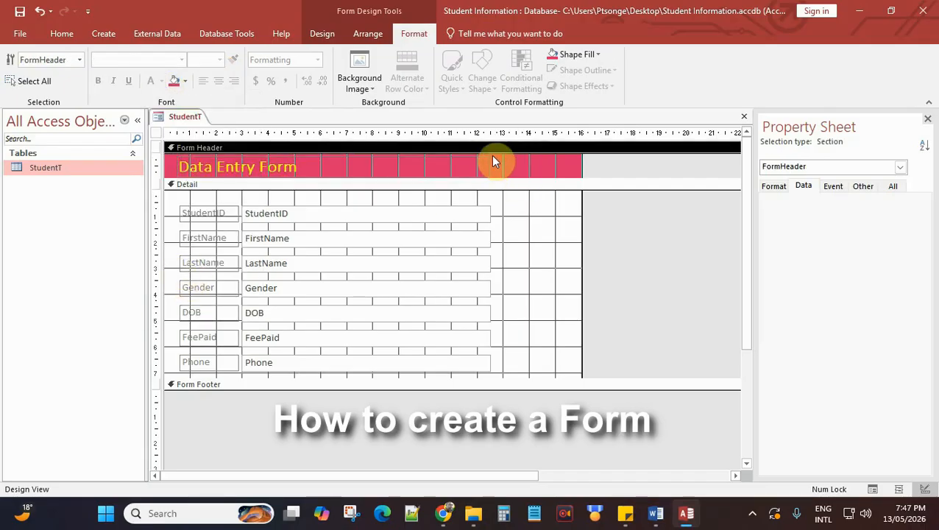
left_click(520, 167)
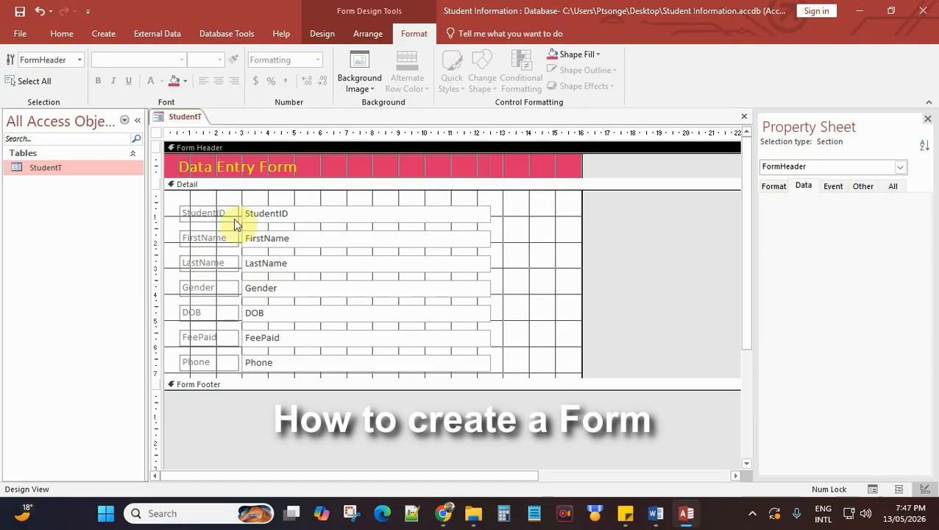
Step: Rename the labels to Student ID, First Name, Last Name and Fee Paid
left_click(204, 217)
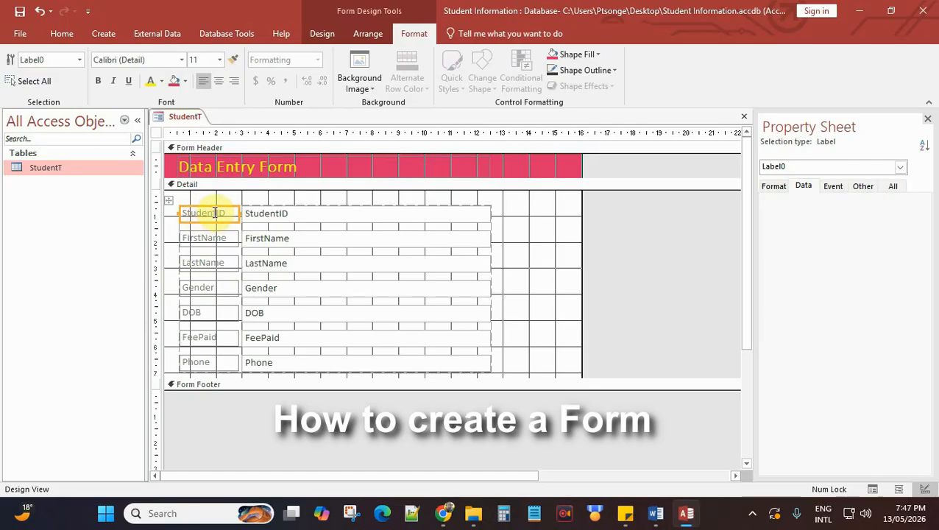
left_click(217, 213)
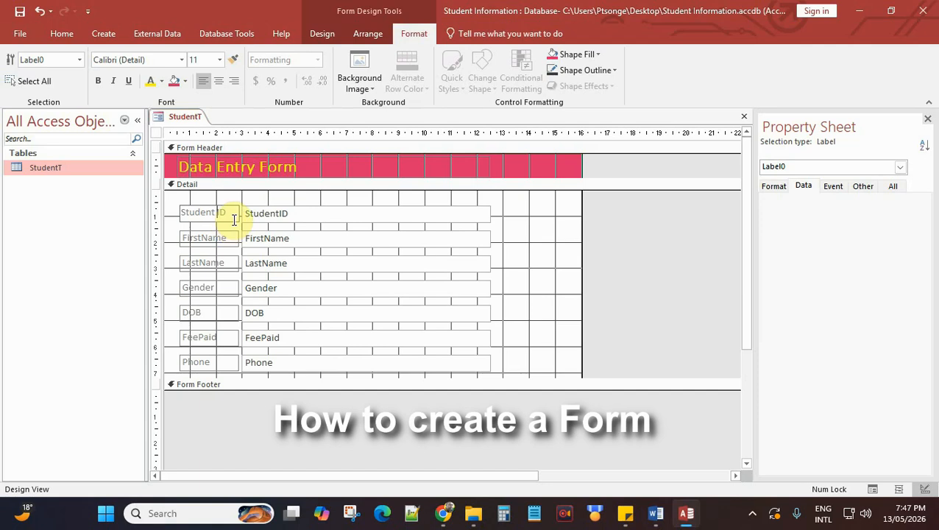
left_click(211, 239)
left_click(201, 239)
left_click(201, 263)
left_click(200, 263)
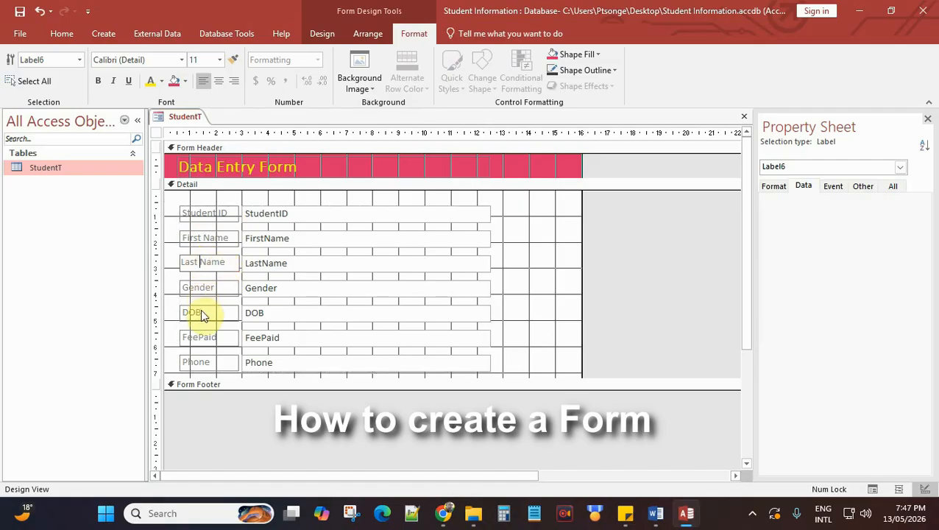
left_click(200, 339)
left_click(198, 337)
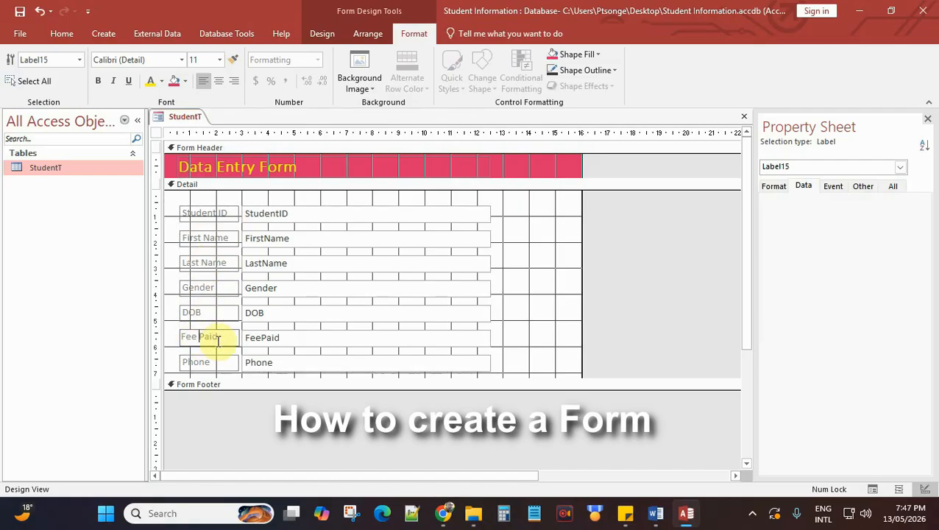
left_click(210, 361)
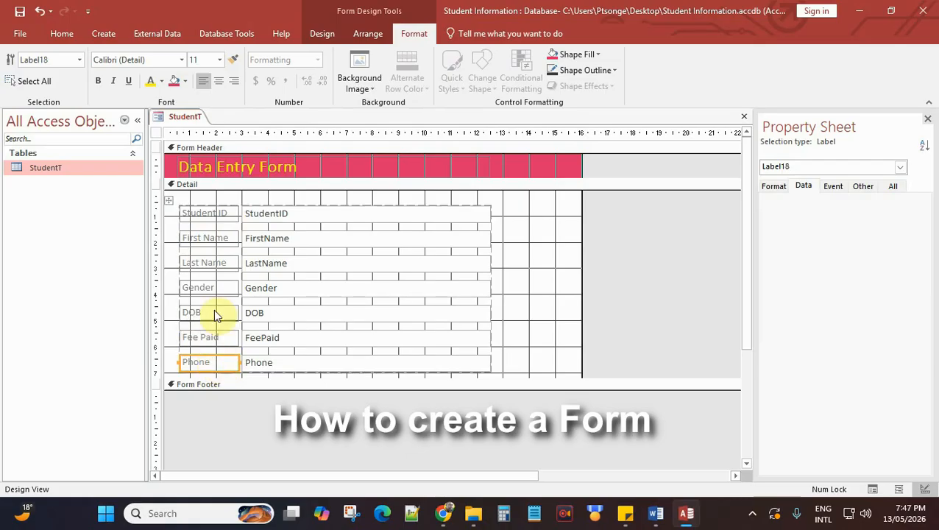
left_click(212, 221)
Step: Make the Student ID, First Name and Last Name labels bold dark blue
left_click(99, 83)
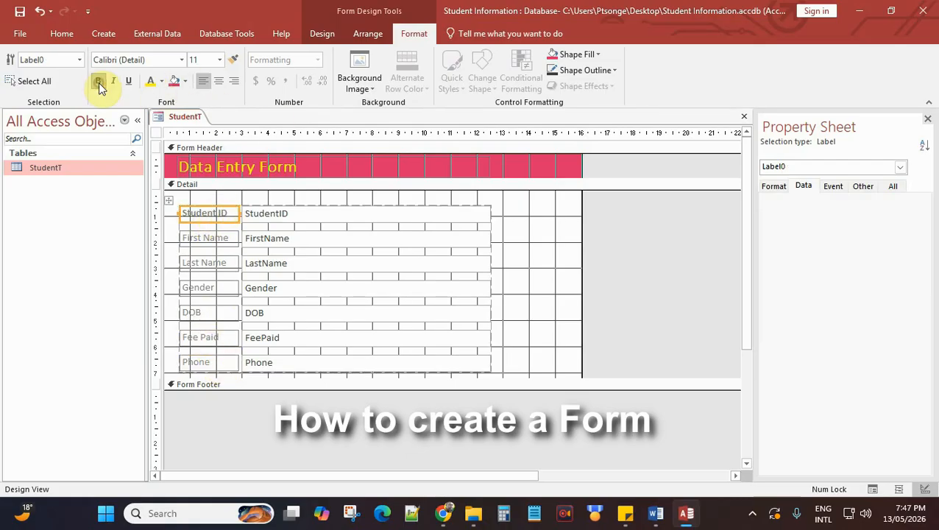
left_click(162, 82)
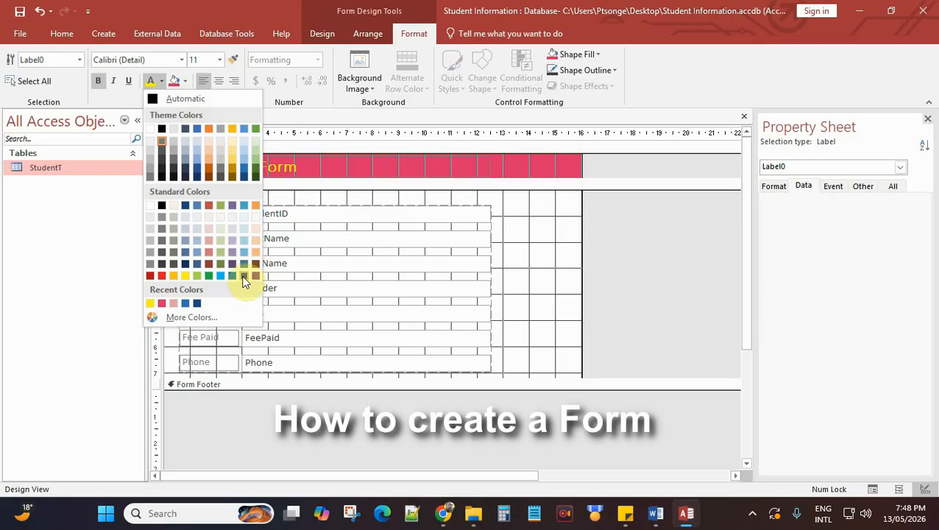
left_click(244, 174)
left_click(204, 236)
left_click(151, 81)
left_click(98, 81)
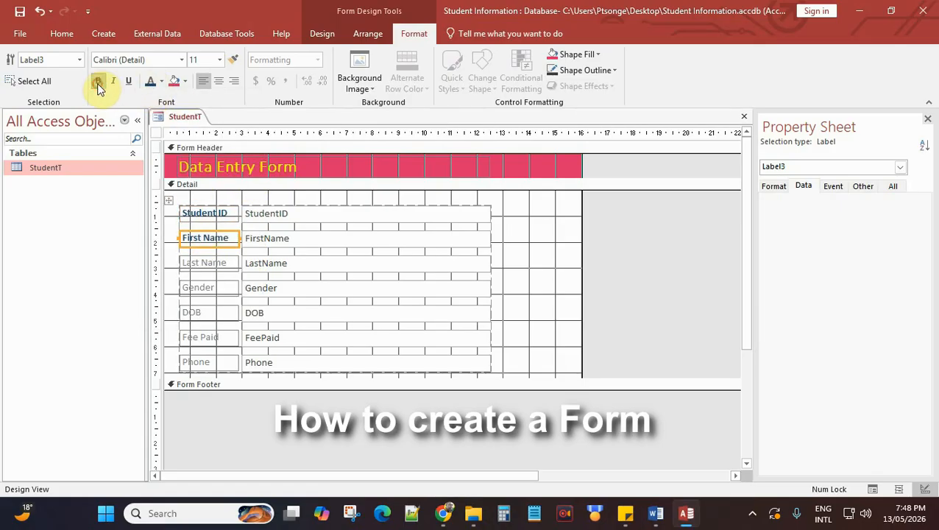
left_click(215, 265)
left_click(151, 81)
left_click(97, 81)
Step: Make the Gender, DOB, Fee Paid and Phone labels bold dark blue
left_click(207, 292)
left_click(151, 82)
left_click(98, 81)
left_click(209, 313)
left_click(151, 82)
left_click(98, 81)
left_click(193, 338)
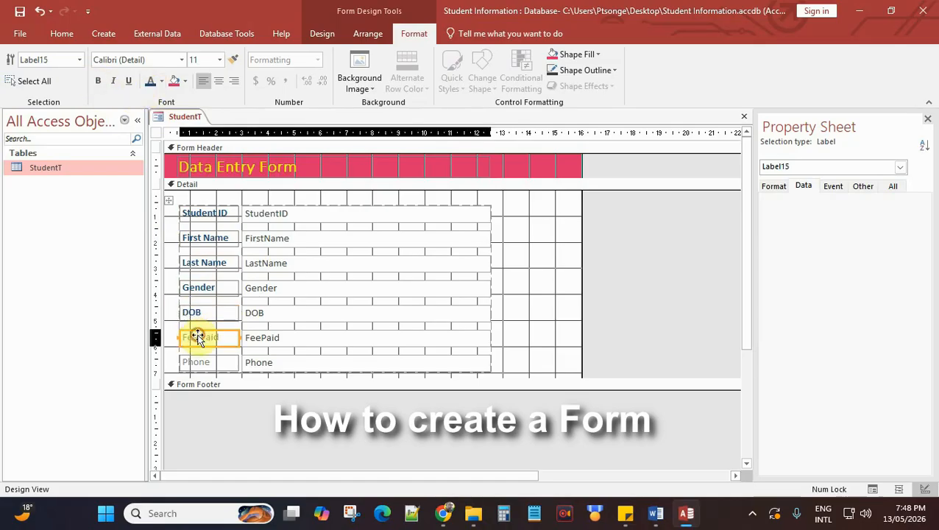
left_click(151, 82)
left_click(98, 81)
left_click(203, 362)
left_click(151, 82)
left_click(98, 81)
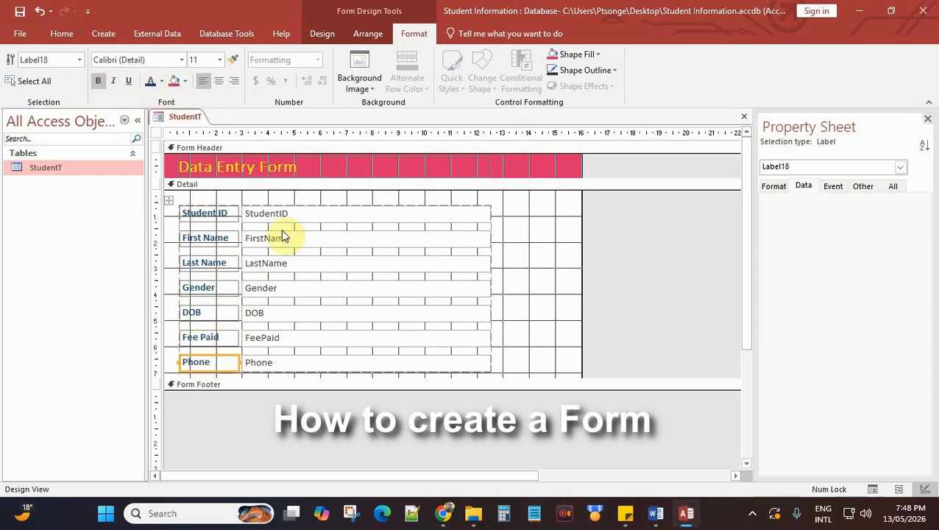
left_click(513, 221)
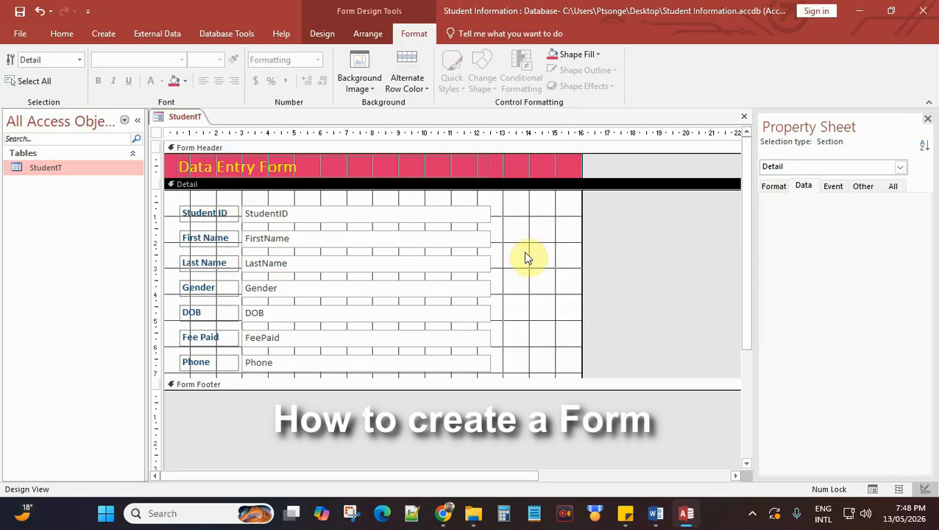
Step: Fill the form's Detail section background with yellow
left_click(541, 236)
left_click(598, 56)
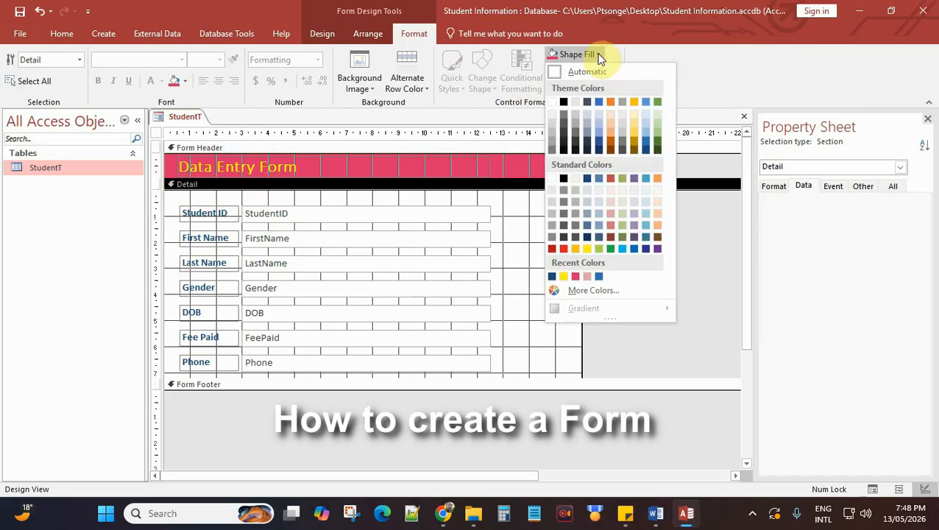
left_click(596, 56)
left_click(187, 85)
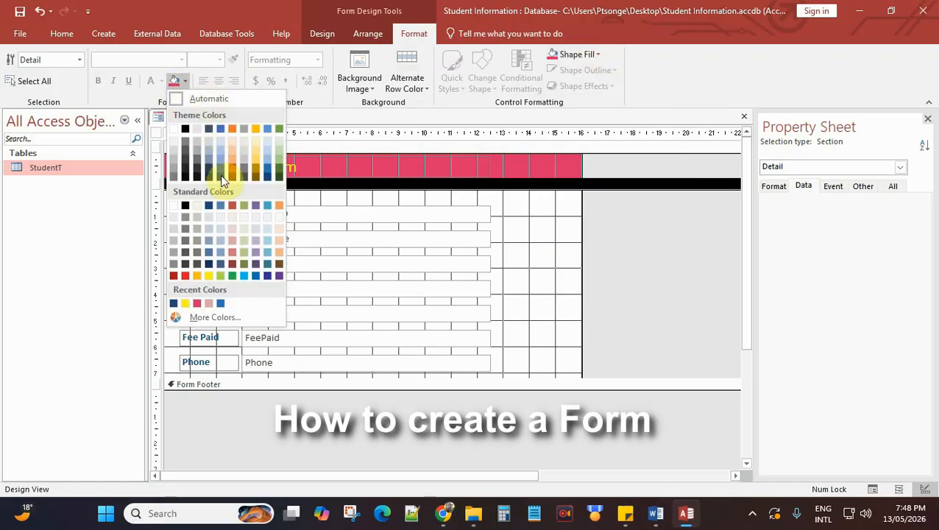
left_click(209, 275)
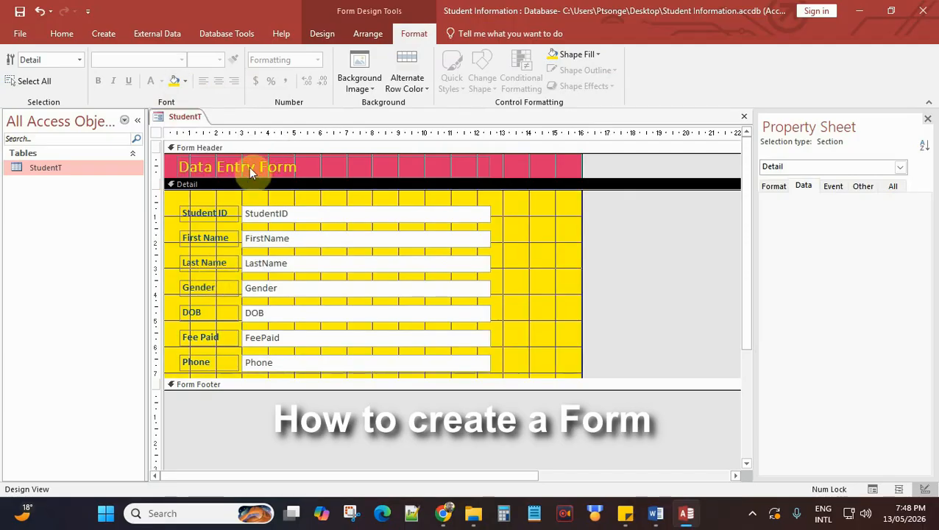
Step: Lighten the Detail background to a pale cream yellow using a custom colour
left_click(184, 81)
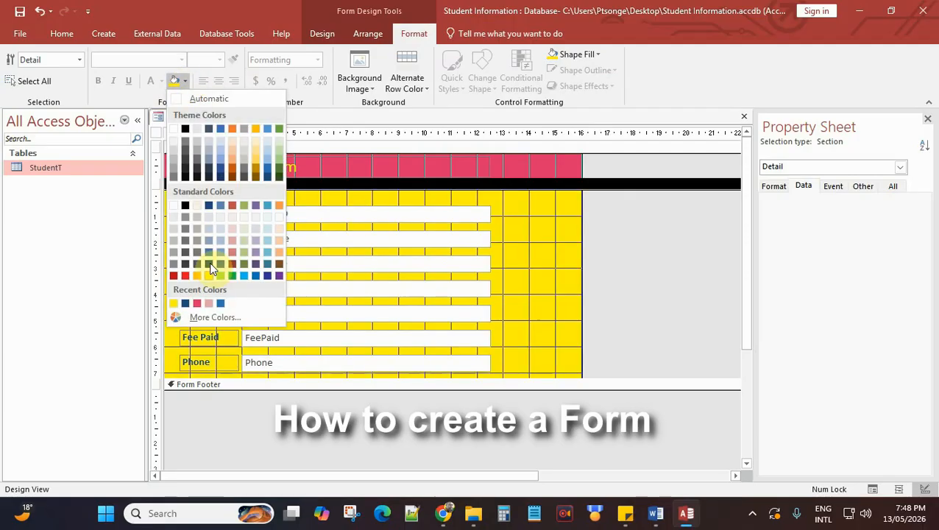
left_click(214, 317)
left_click(510, 223)
left_click_drag(511, 224, 513, 206)
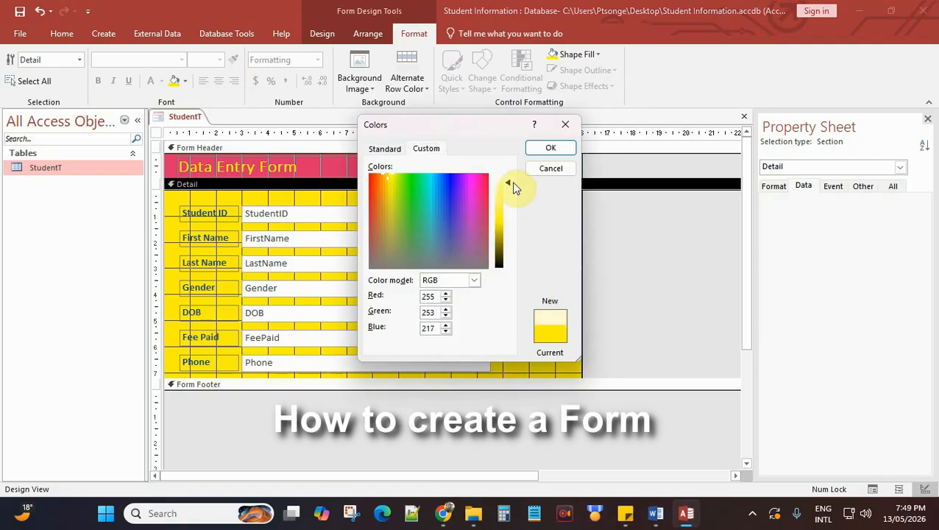
left_click_drag(513, 183, 513, 180)
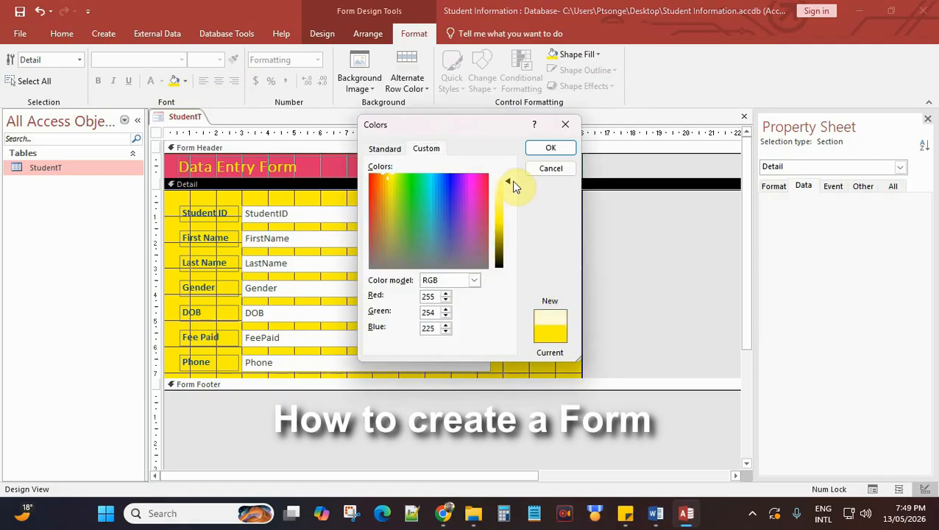
left_click(560, 149)
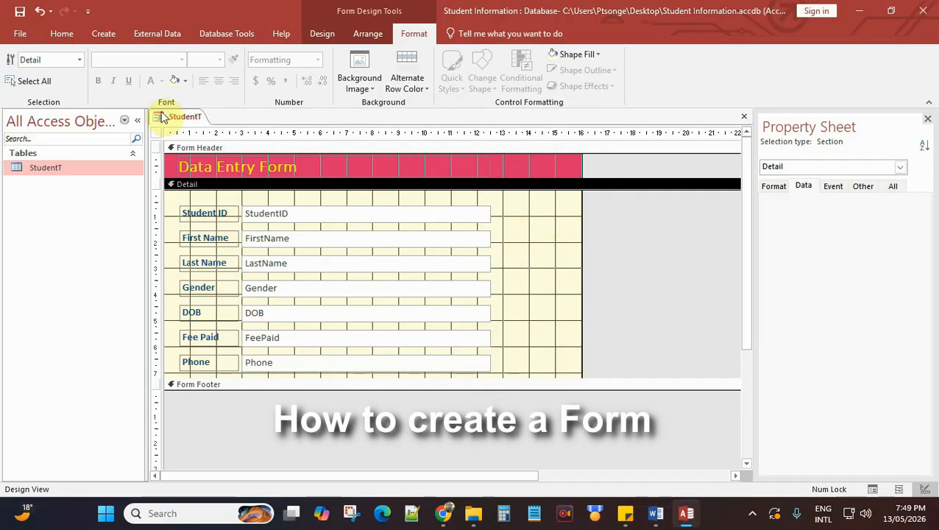
Step: Save the form design under the name DataEntryF
left_click(23, 16)
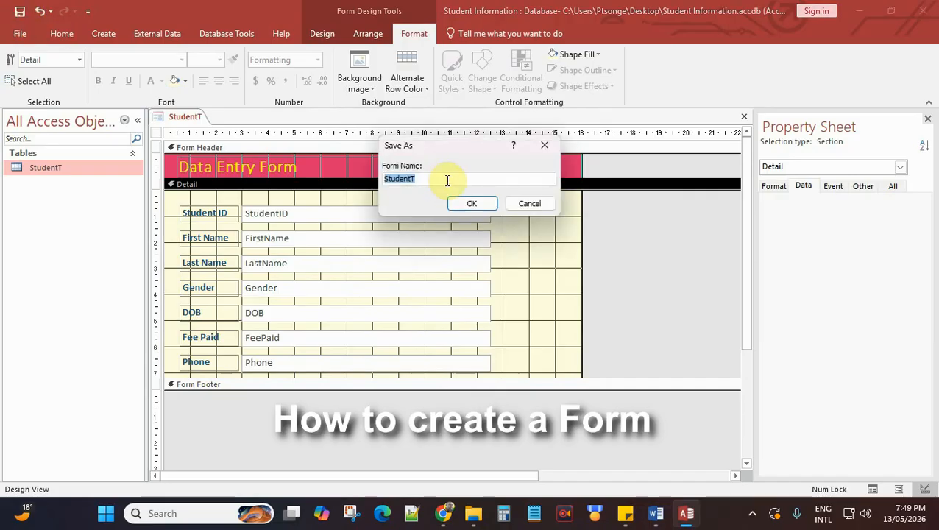
type("Da")
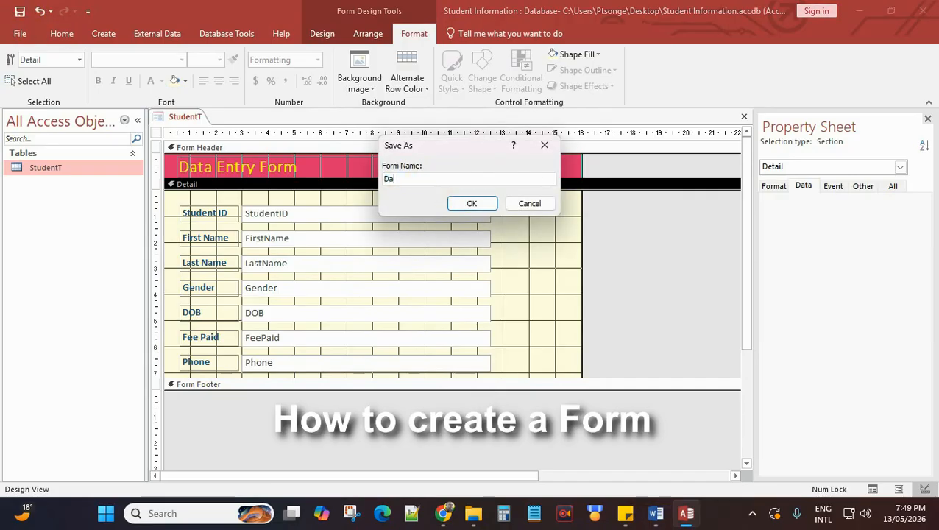
type("taEntryF")
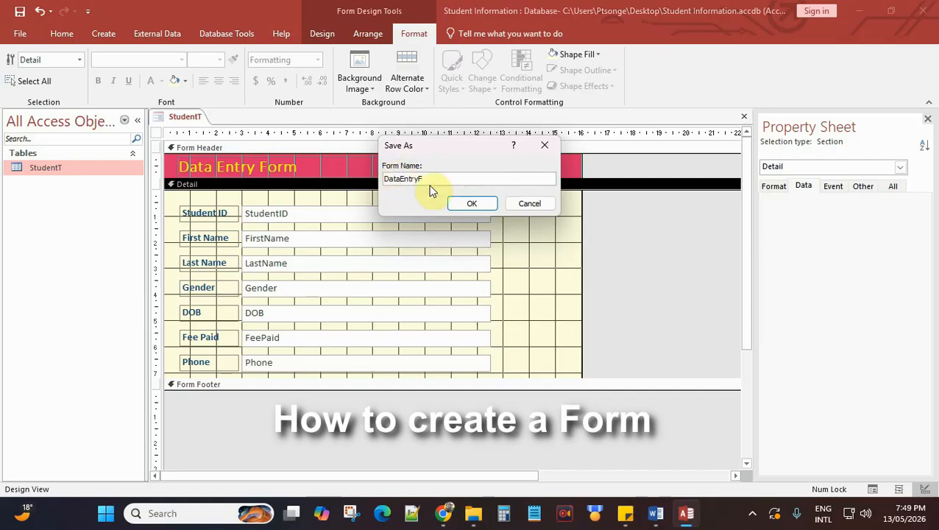
left_click(477, 205)
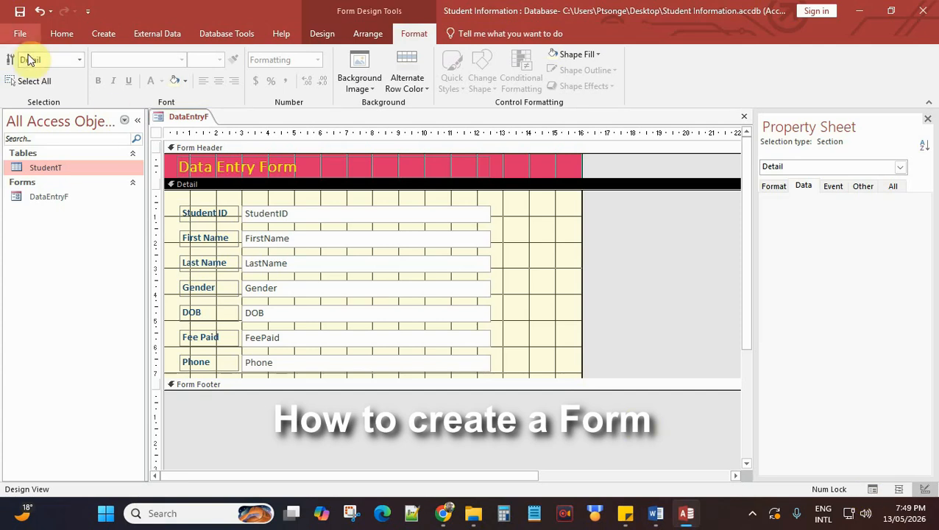
Step: Switch the DataEntryF form from Design View to Form View
left_click(63, 35)
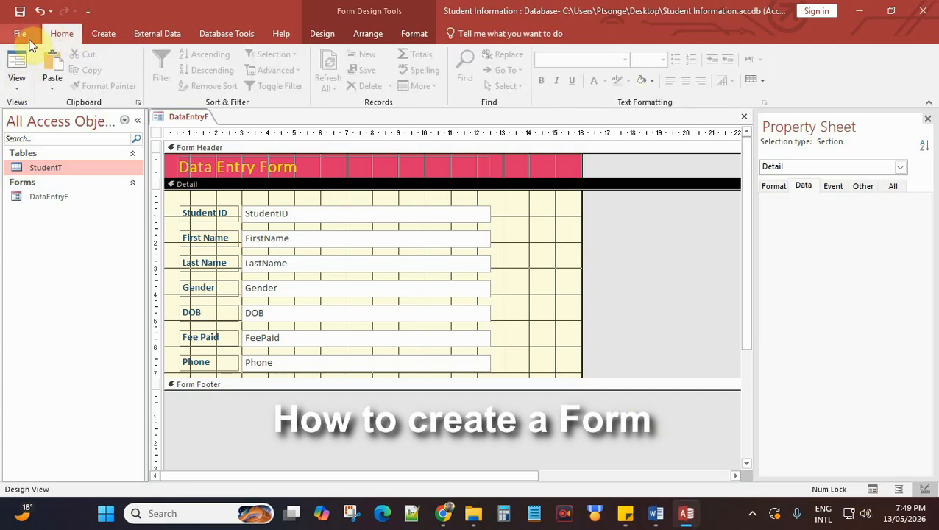
left_click(26, 38)
left_click(25, 37)
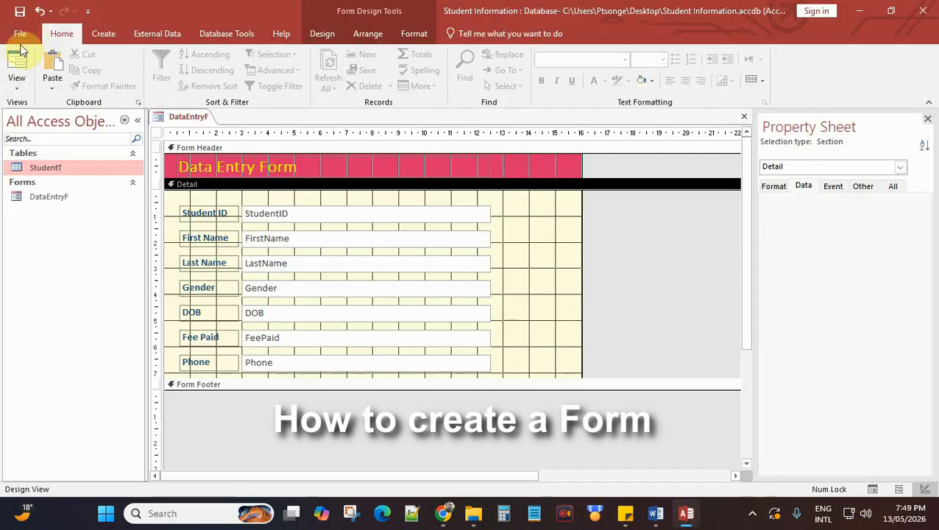
left_click(17, 86)
left_click(27, 110)
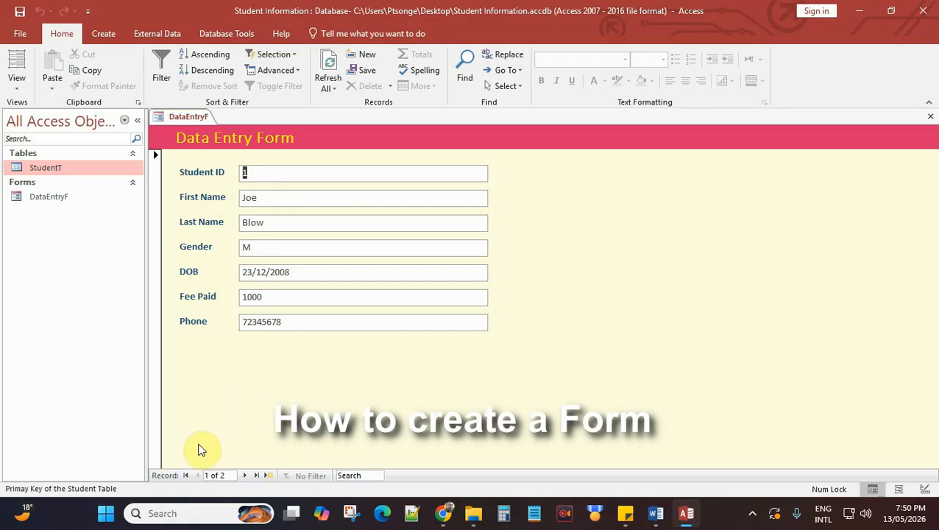
Step: Browse both existing student records, then move to the blank new record 3
left_click(247, 475)
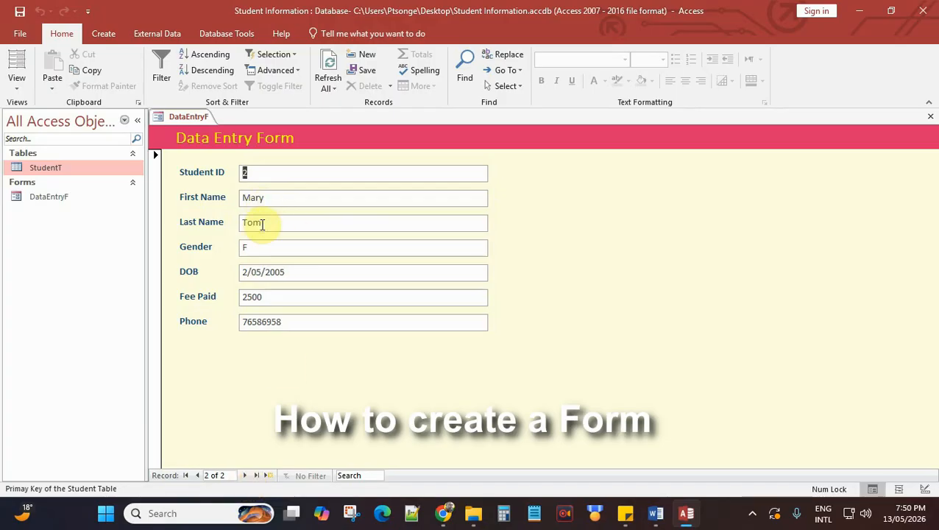
left_click(247, 475)
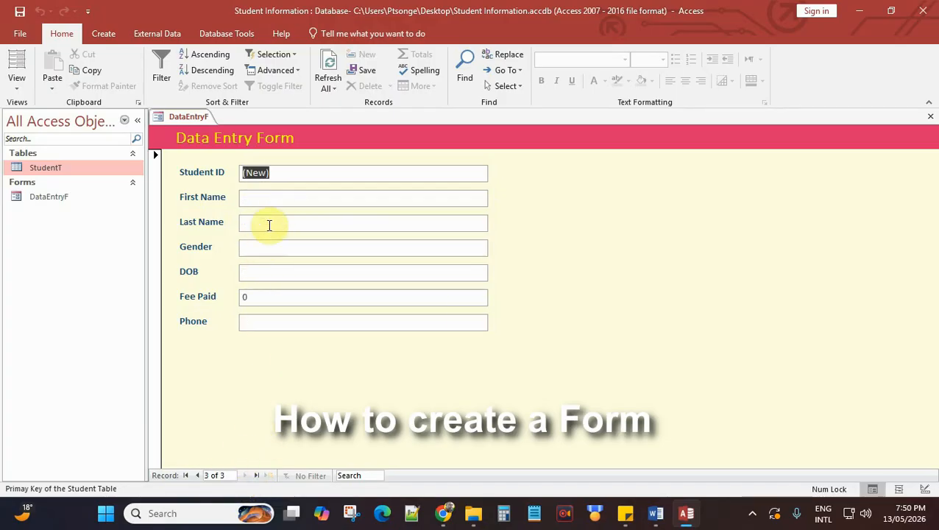
left_click(198, 476)
left_click(195, 476)
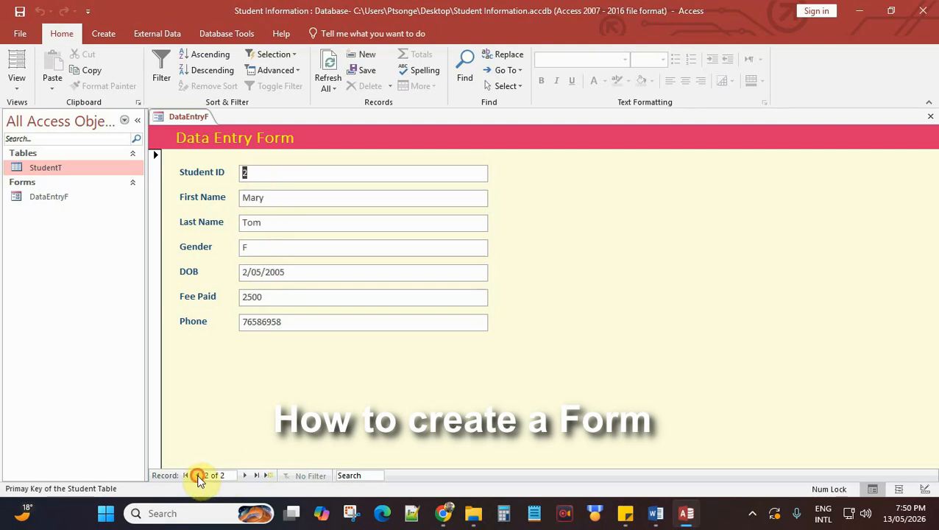
left_click(245, 475)
left_click(245, 476)
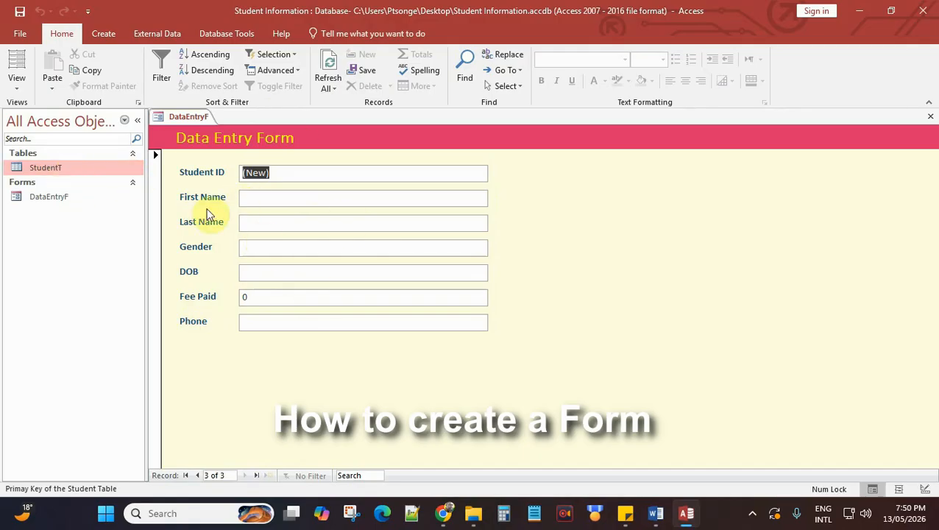
Step: Enter the third student's first and last names, gender F and birth date 4/09/2007
left_click(280, 195)
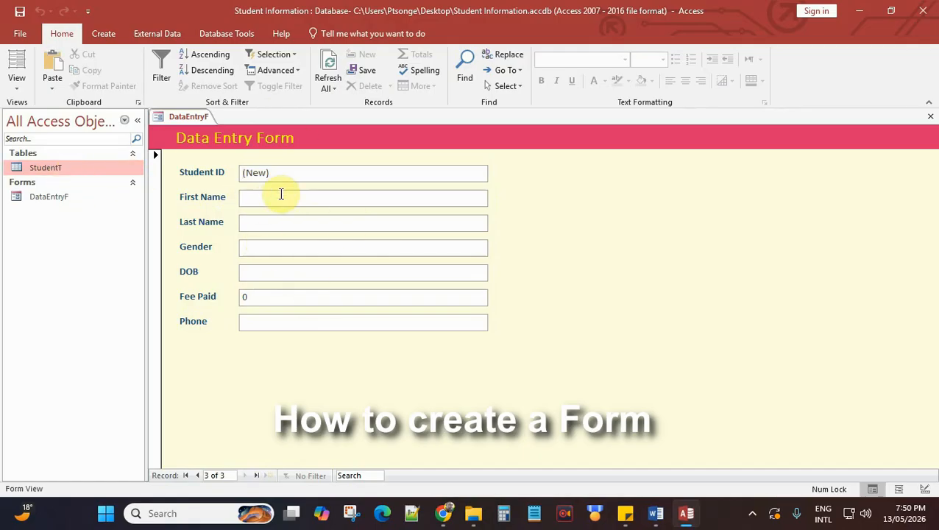
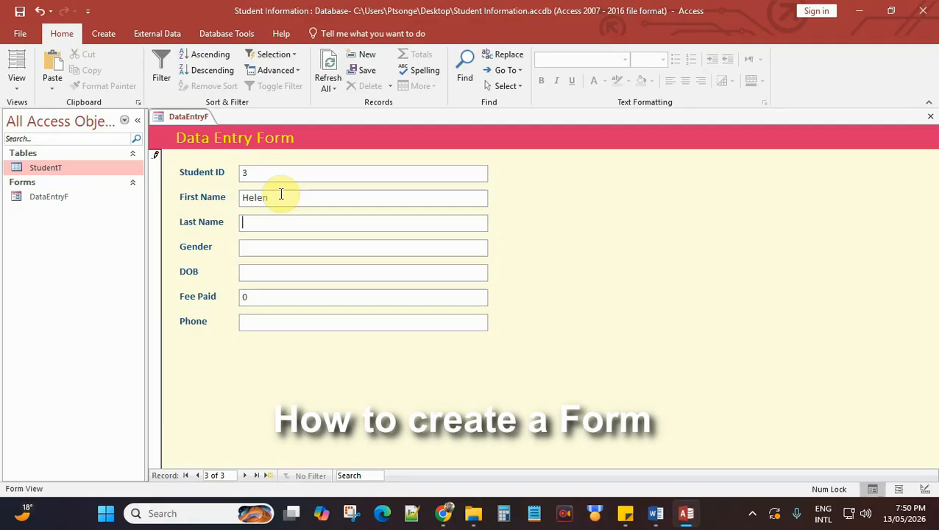
type("F")
key("Tab")
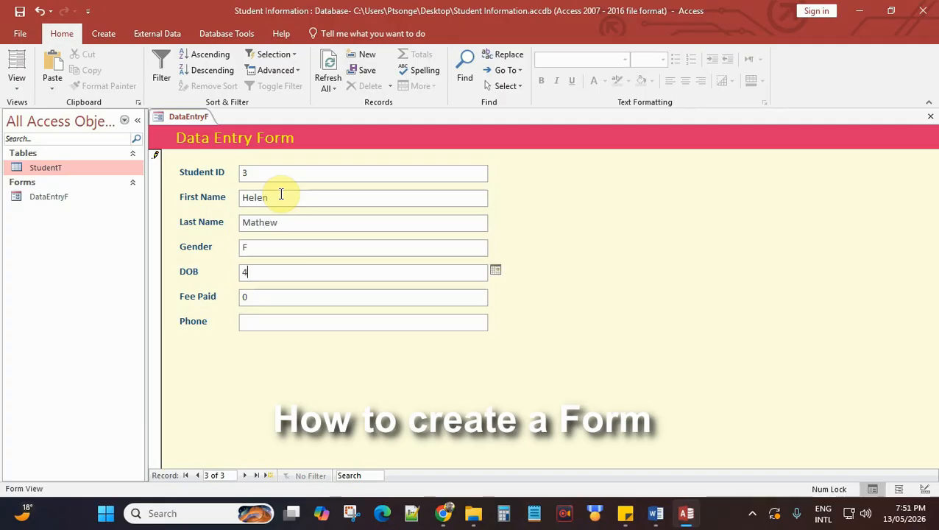
type("4/09/2007")
Step: Add fee paid 1200 and the phone number, then return to the first record
key("Tab")
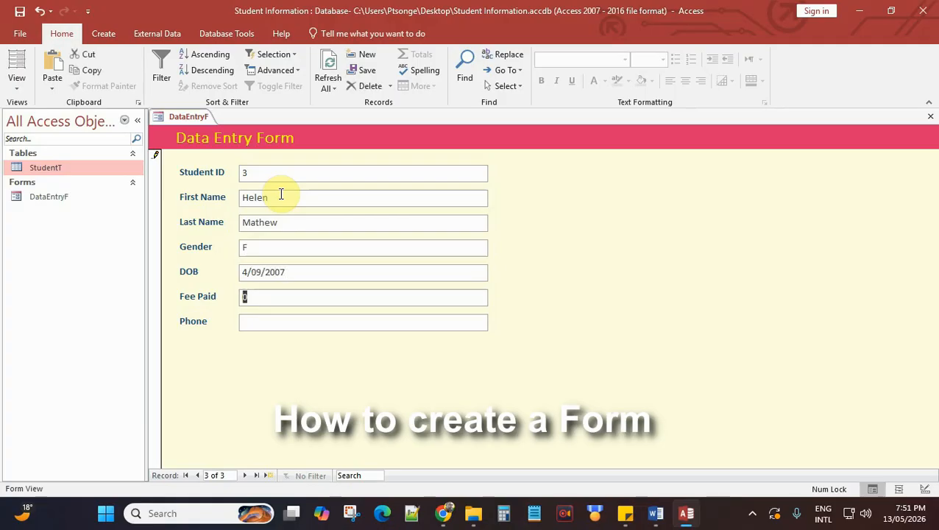
type("1200")
key("Tab")
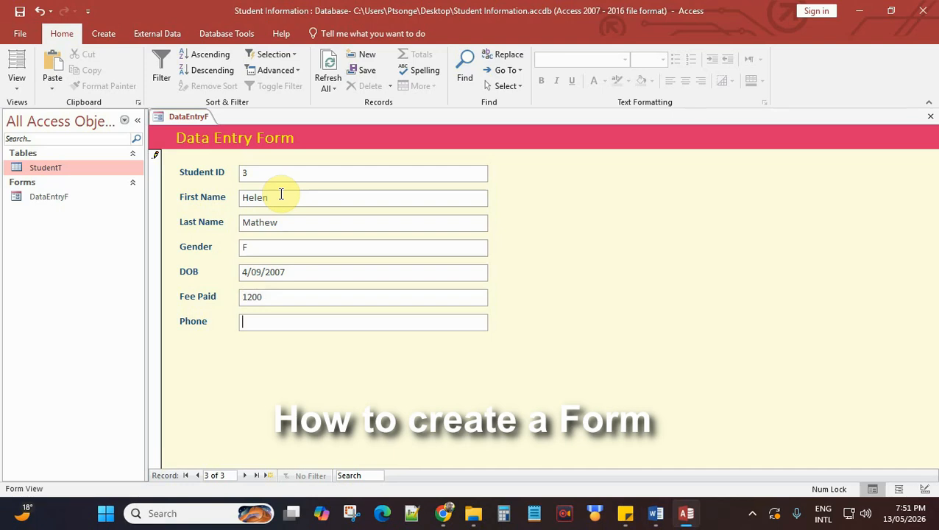
type("78768678")
left_click(187, 476)
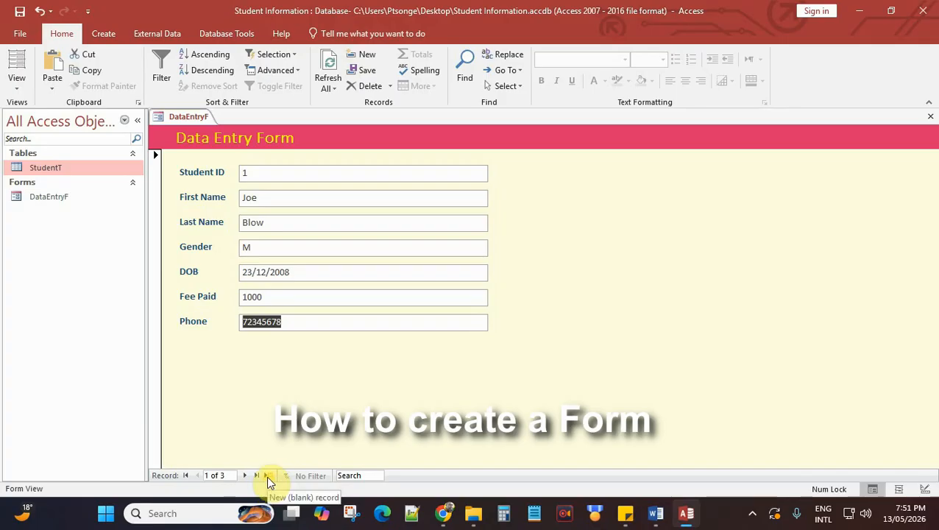
left_click(267, 476)
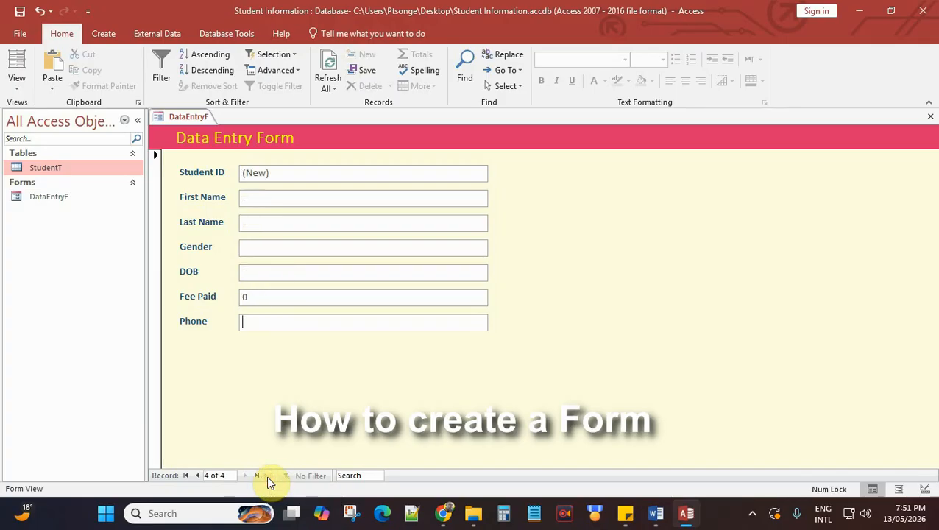
left_click(270, 197)
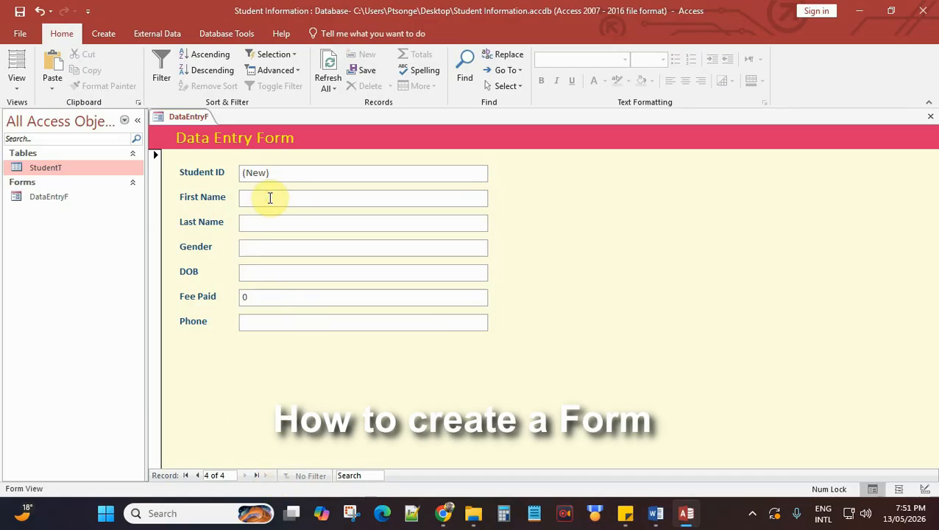
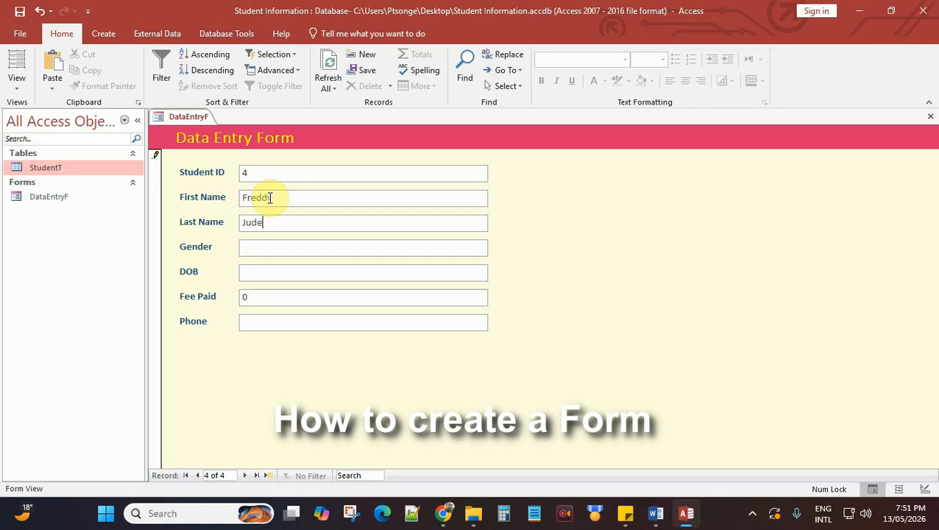
type("M")
key("Tab")
type("14/11/2009")
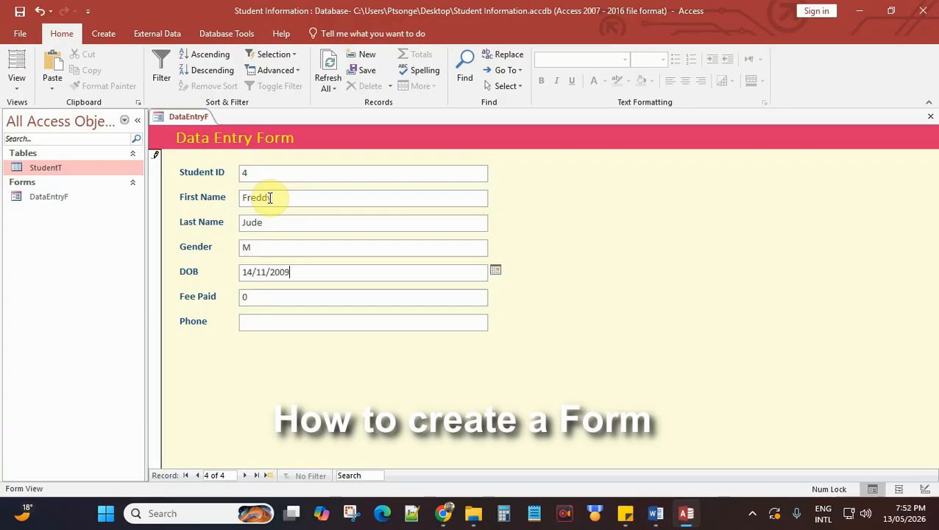
key("Tab")
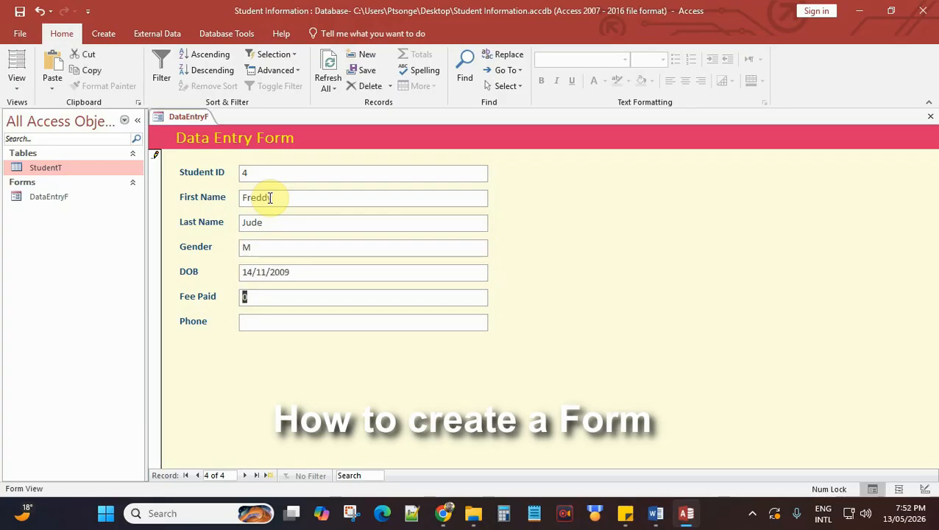
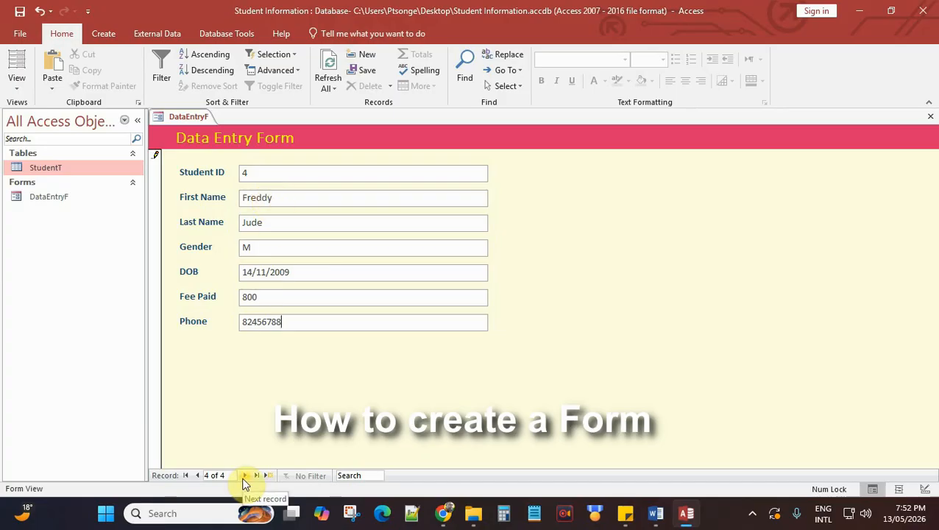
Step: Return to the first record and close the DataEntryF form
left_click(198, 477)
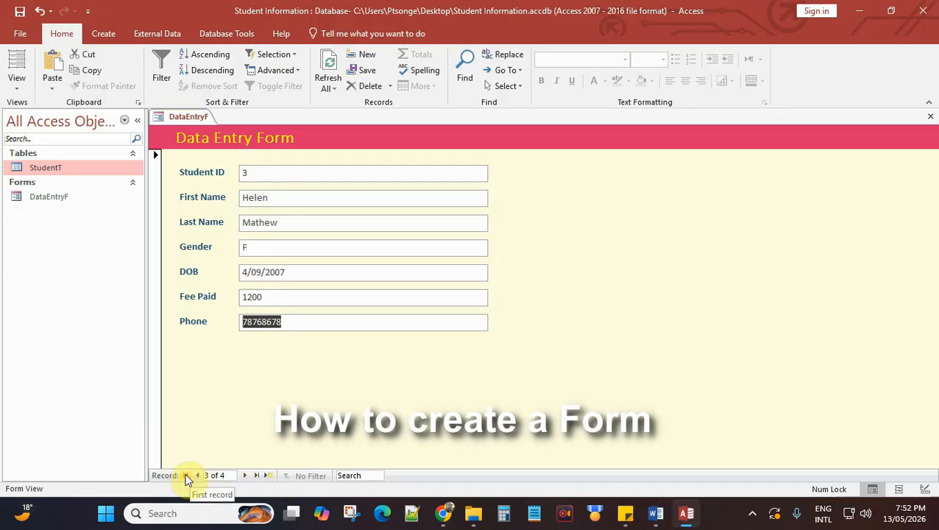
left_click(186, 477)
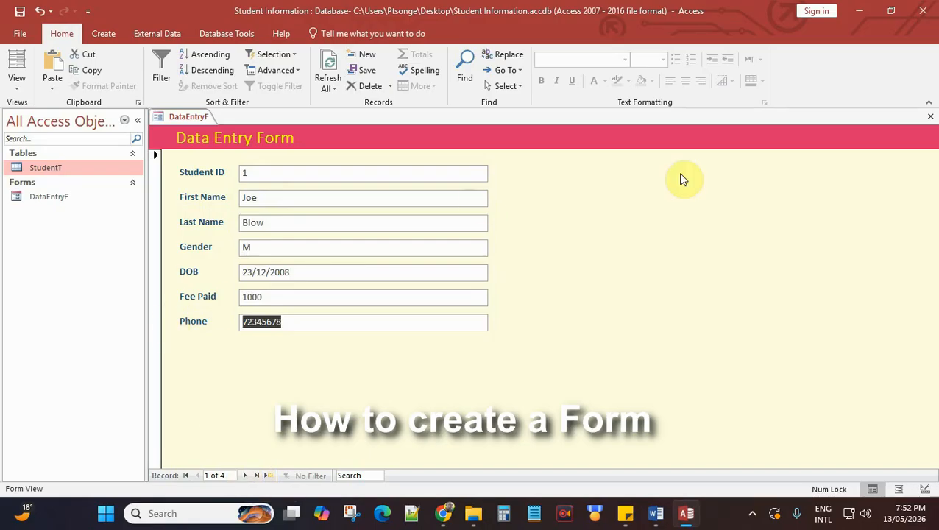
left_click(930, 117)
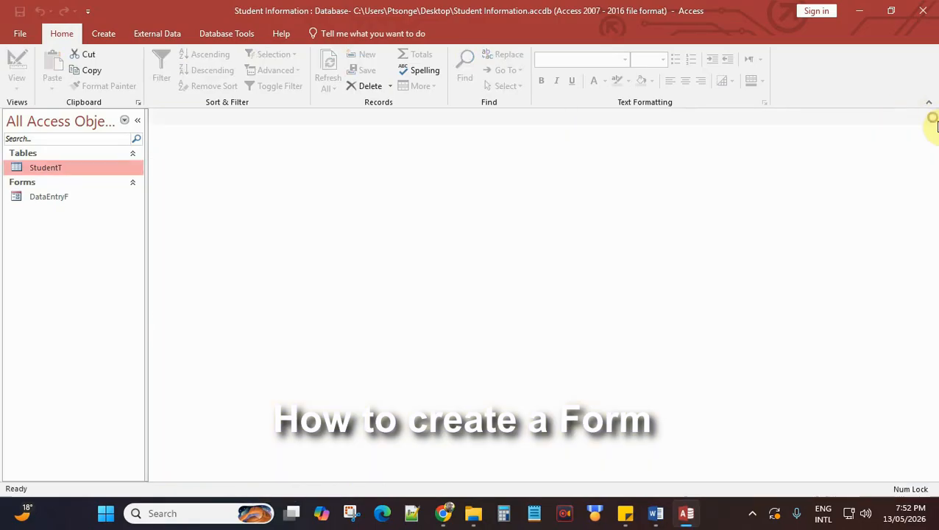
Step: Open the StudentT table to check all four students, then reopen DataEntryF
double_click(47, 168)
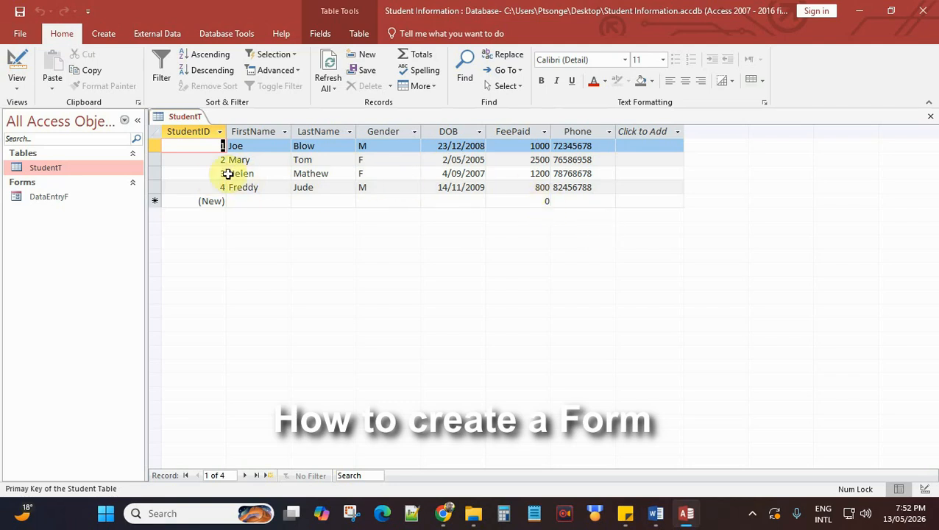
left_click(77, 196)
double_click(77, 196)
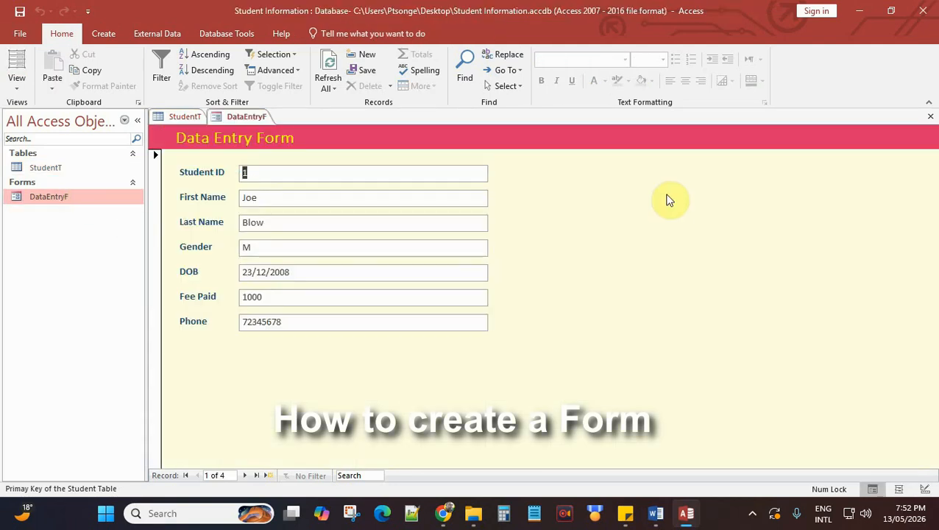